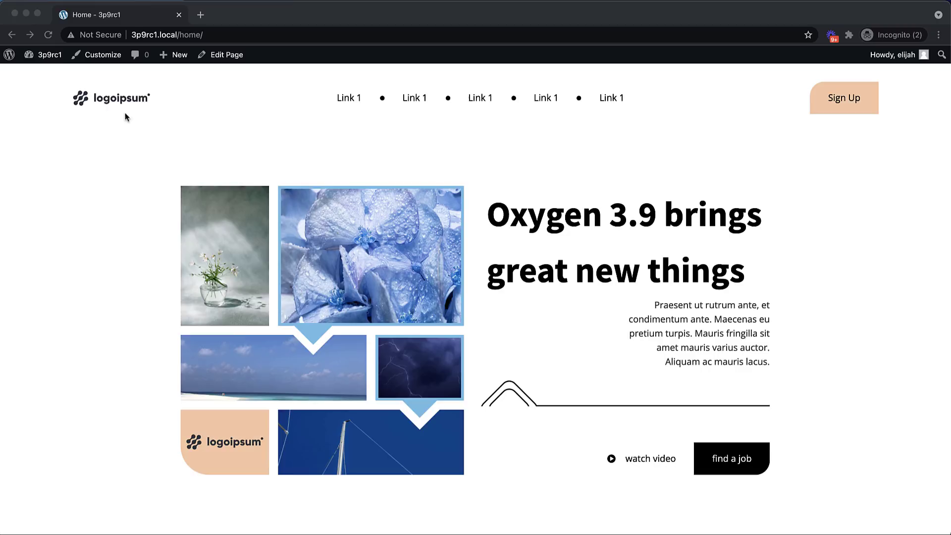
From the Dashboard, start a new Meta Box settings page under Settings Pages
click(68, 67)
right_click(44, 76)
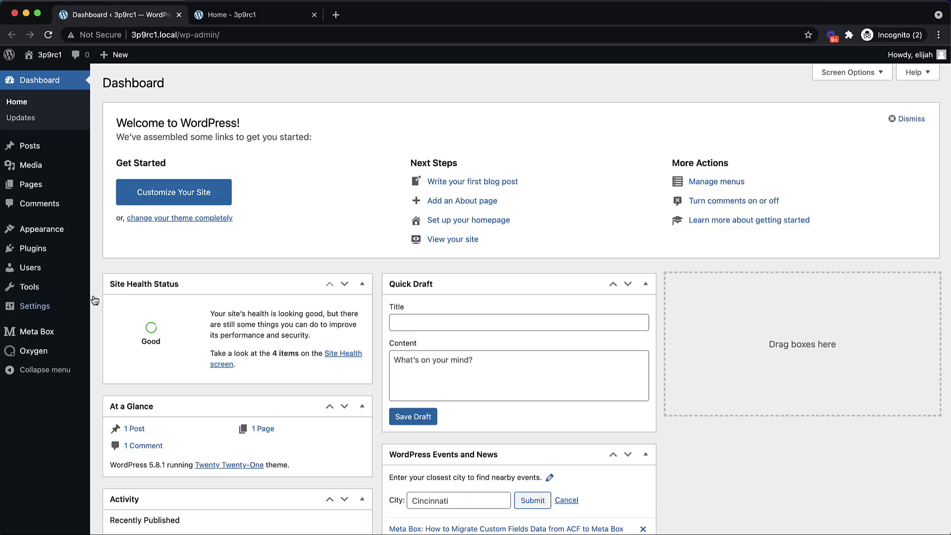
mouse_move(36, 332)
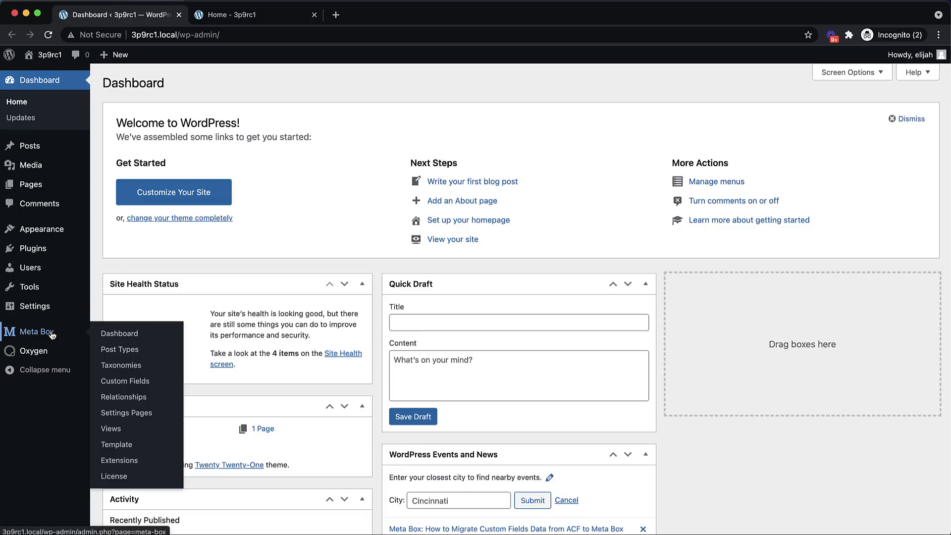
click(131, 414)
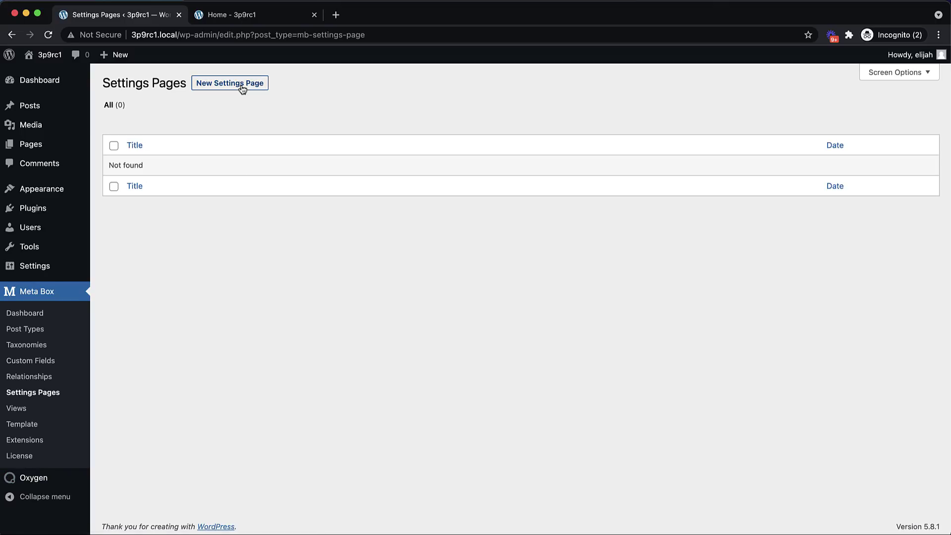
click(241, 88)
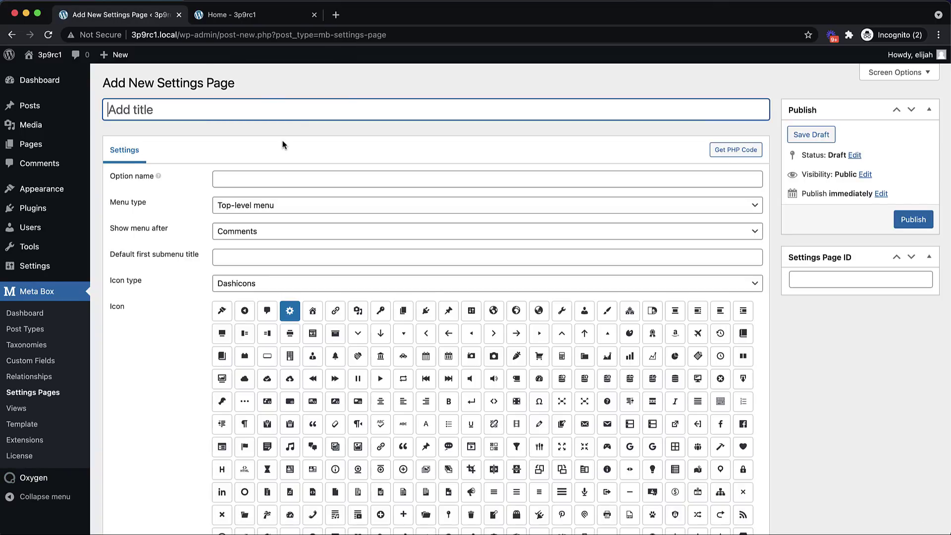
text(Home)
text( Page Gallery)
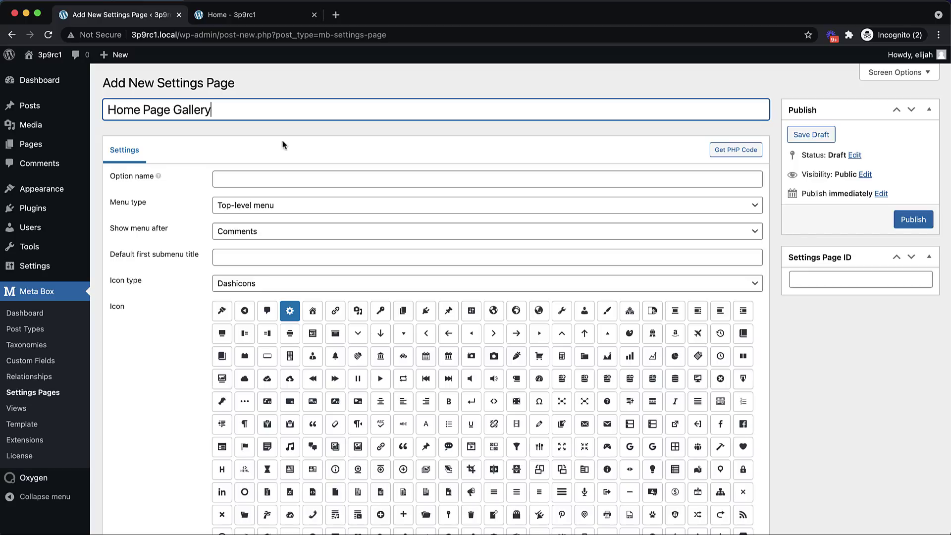
scroll(379, 279, down, 2)
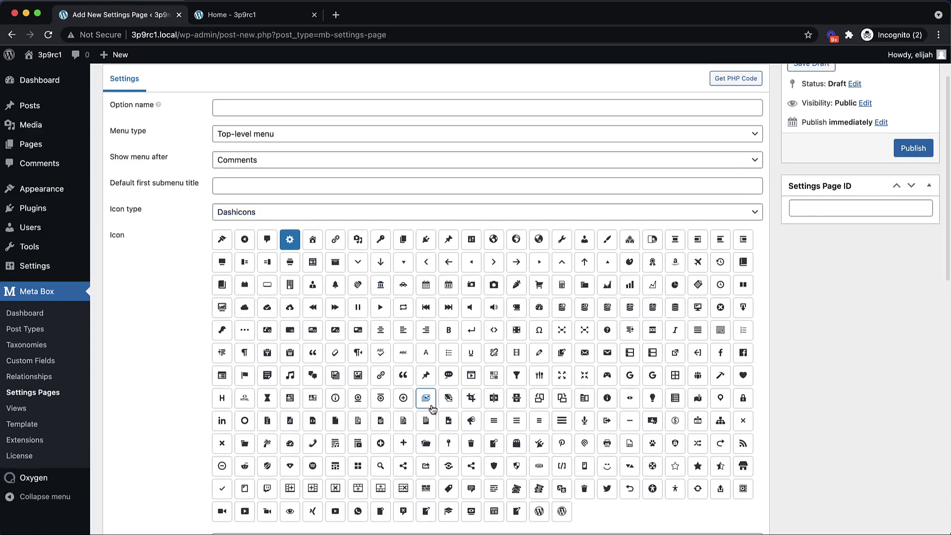
Give the Home Page Gallery settings page a menu icon and publish it
click(431, 408)
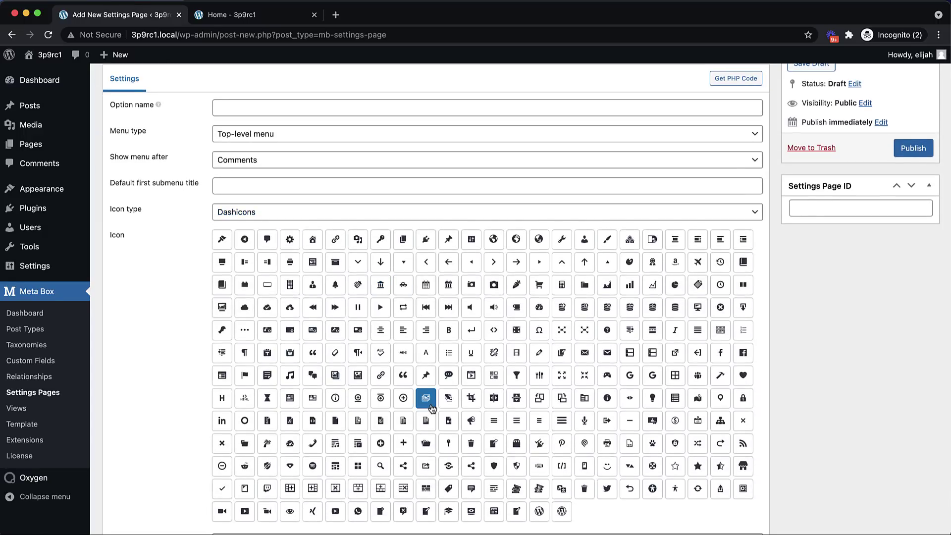
scroll(340, 146, down, 2)
scroll(341, 142, down, 5)
scroll(340, 138, up, 1)
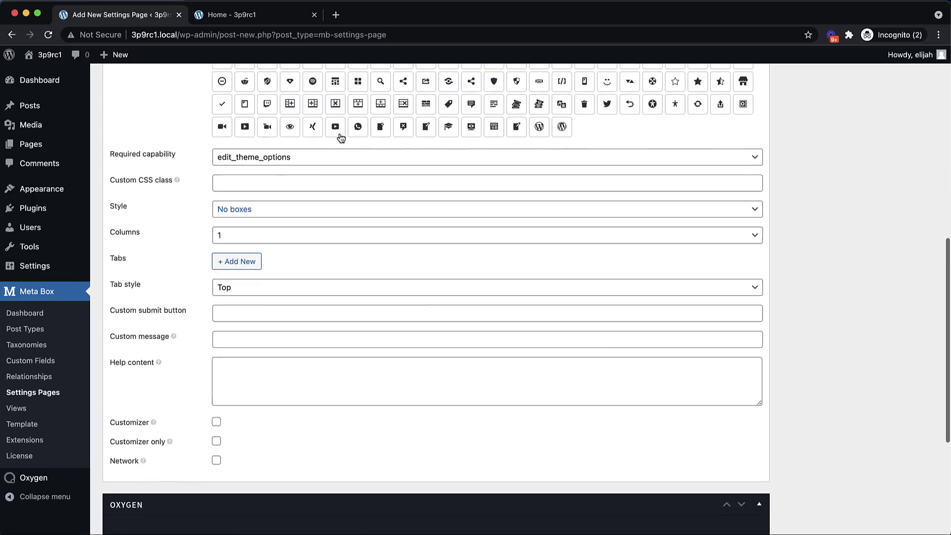
click(340, 137)
scroll(339, 138, down, 5)
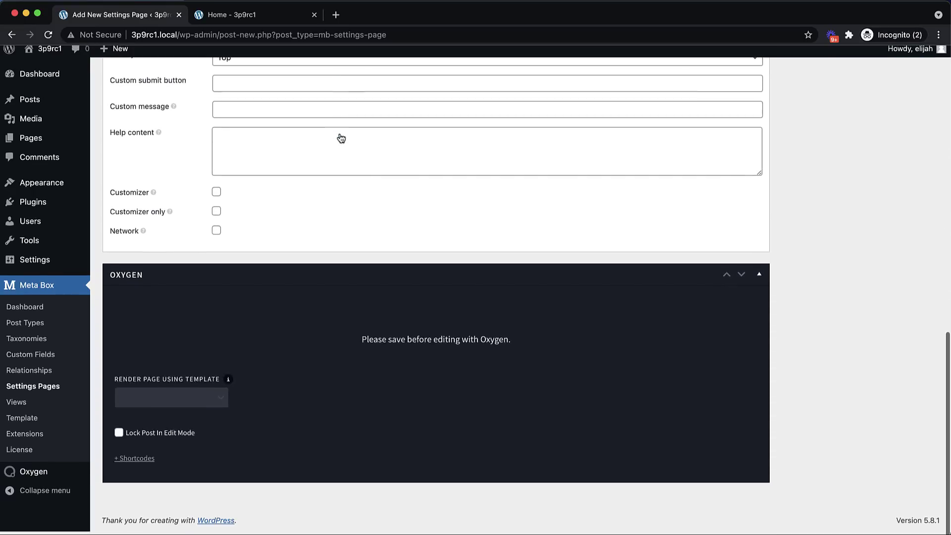
scroll(340, 127, up, 15)
click(446, 178)
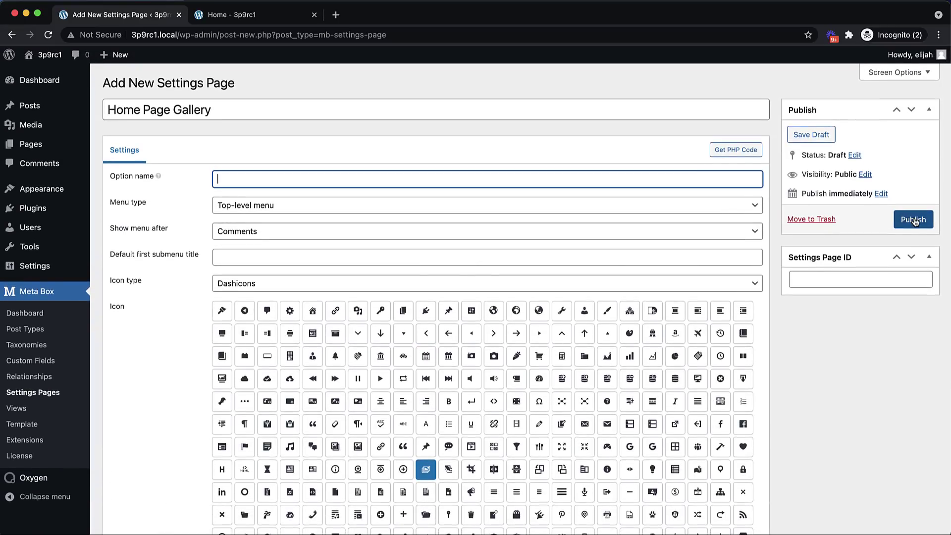
click(908, 219)
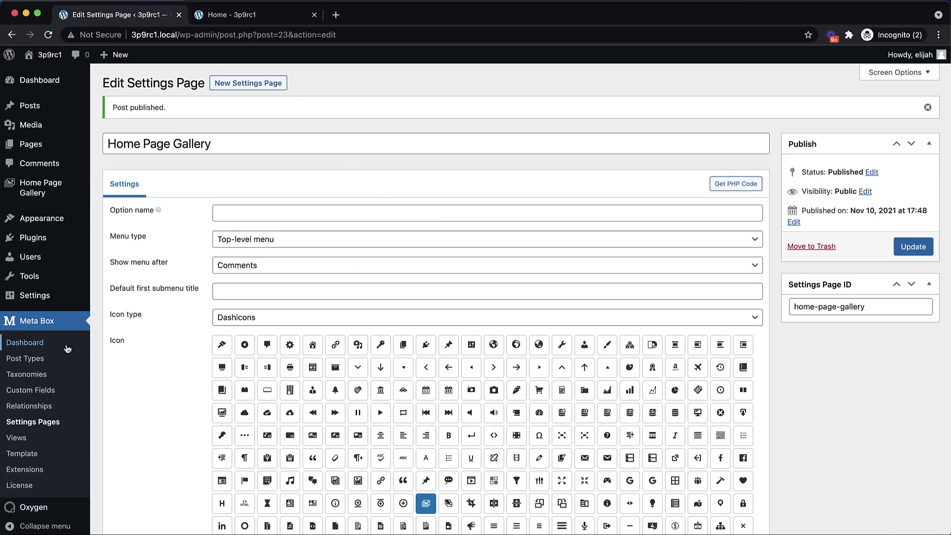
Create a new field group located on the Home Page Gallery settings page
click(31, 391)
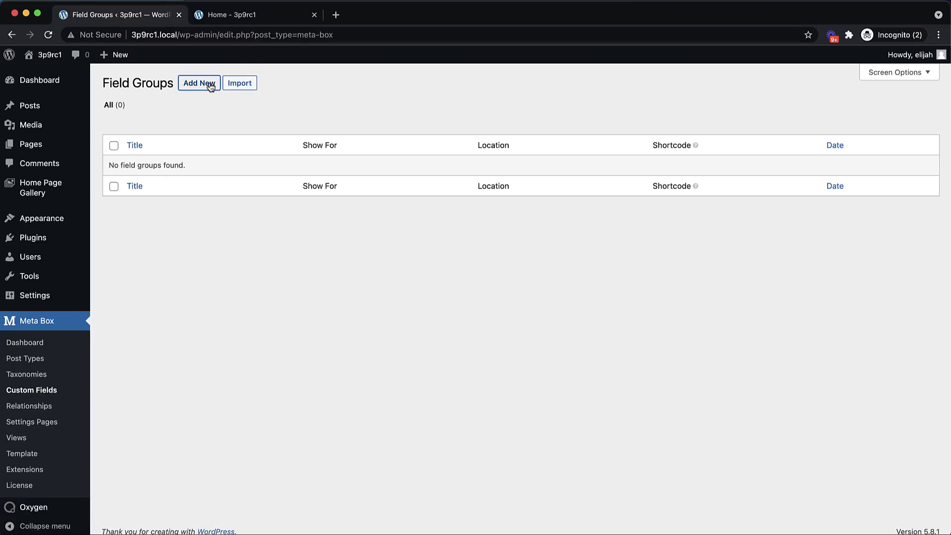
click(208, 82)
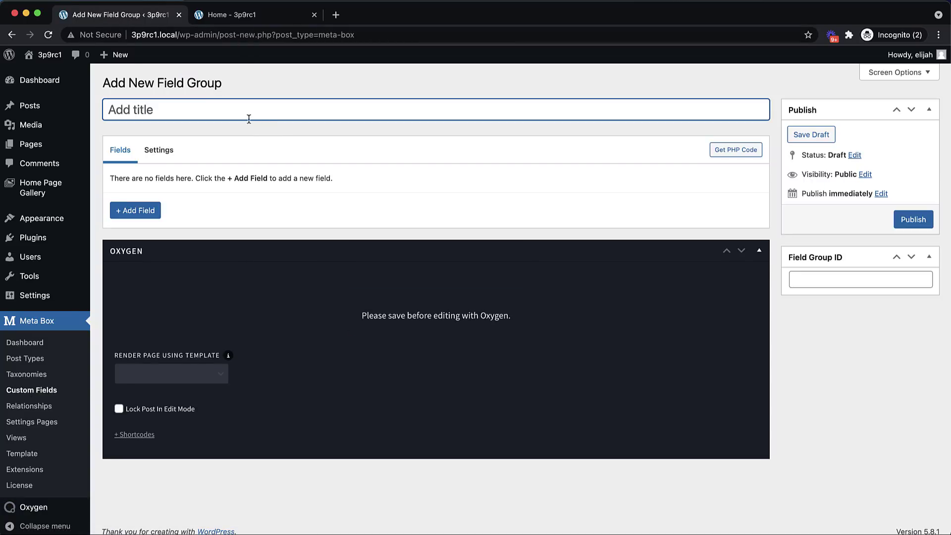
text(Home Page G)
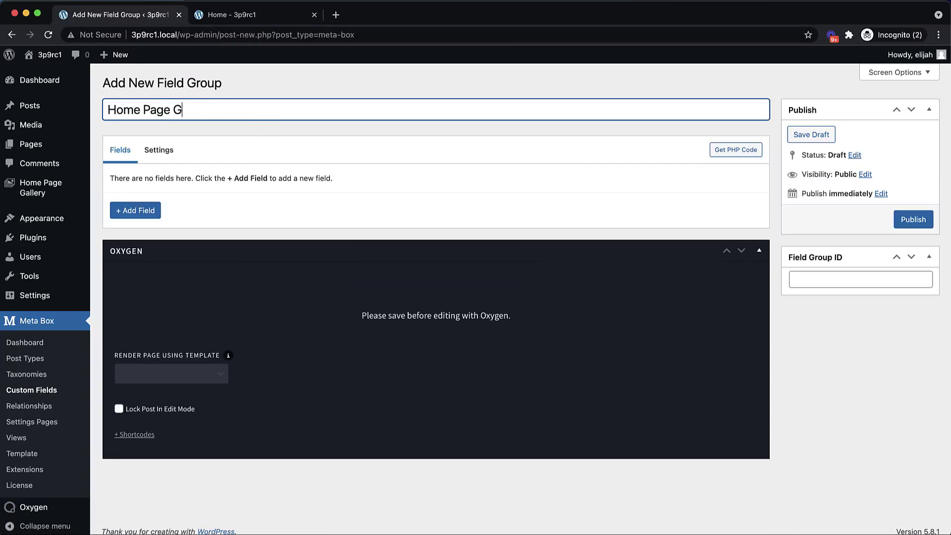
text(allery Fields)
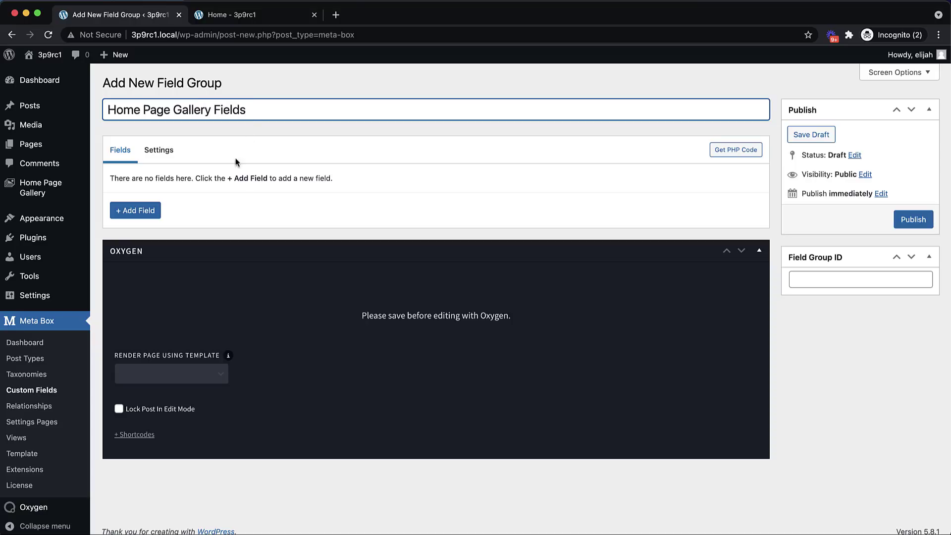
click(157, 151)
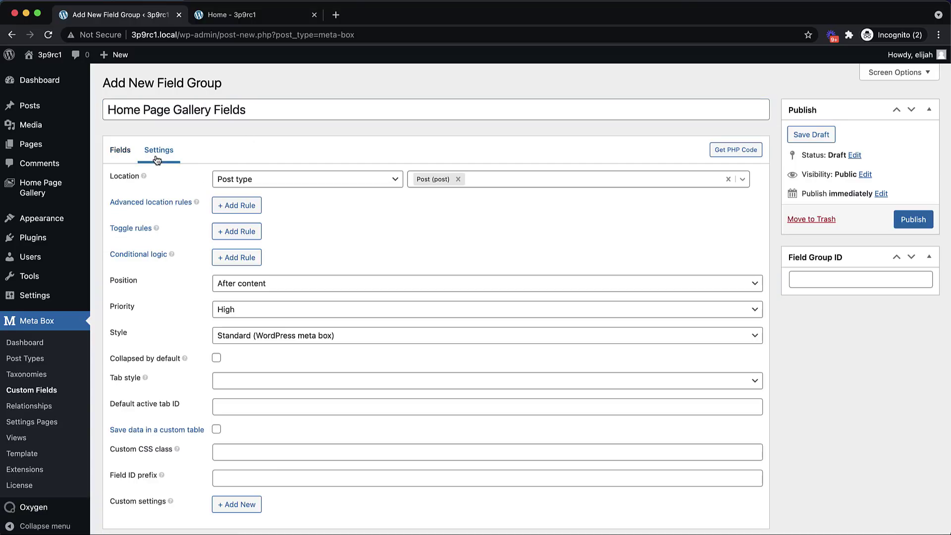
click(314, 181)
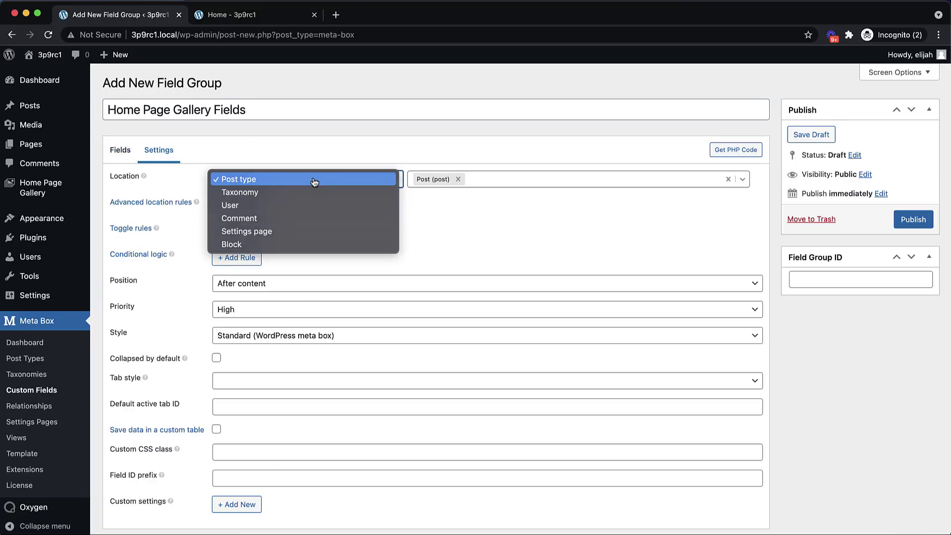
click(298, 232)
click(525, 184)
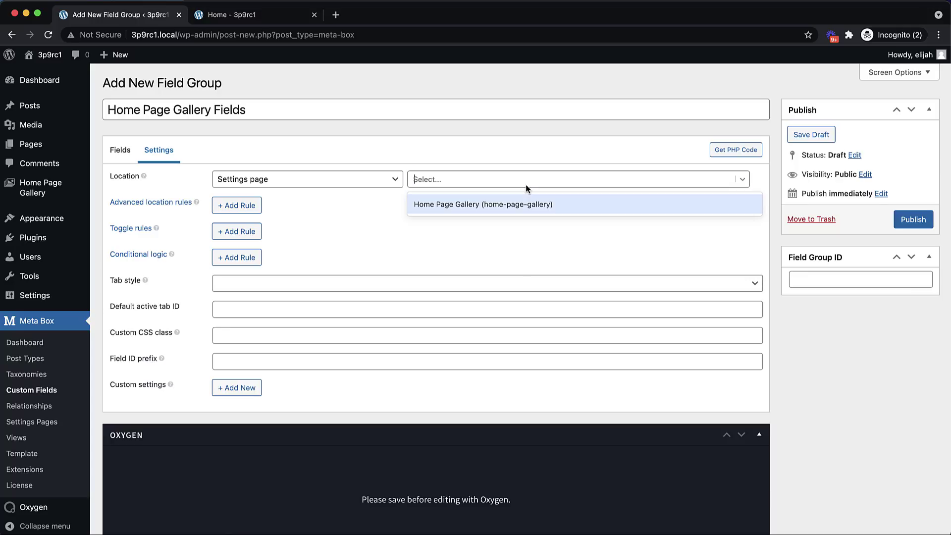
click(509, 206)
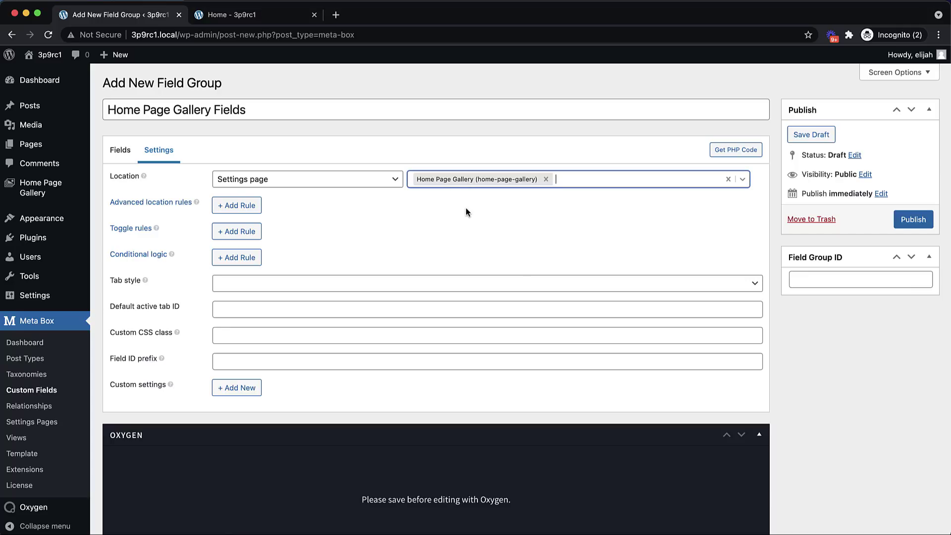
click(122, 156)
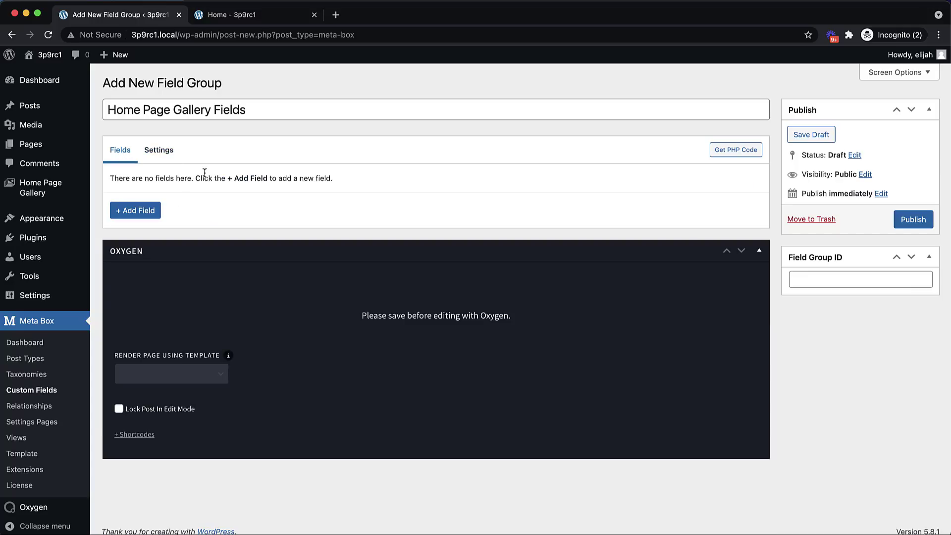
Add a Single Image field labelled Image 1 and duplicate it three times
click(157, 212)
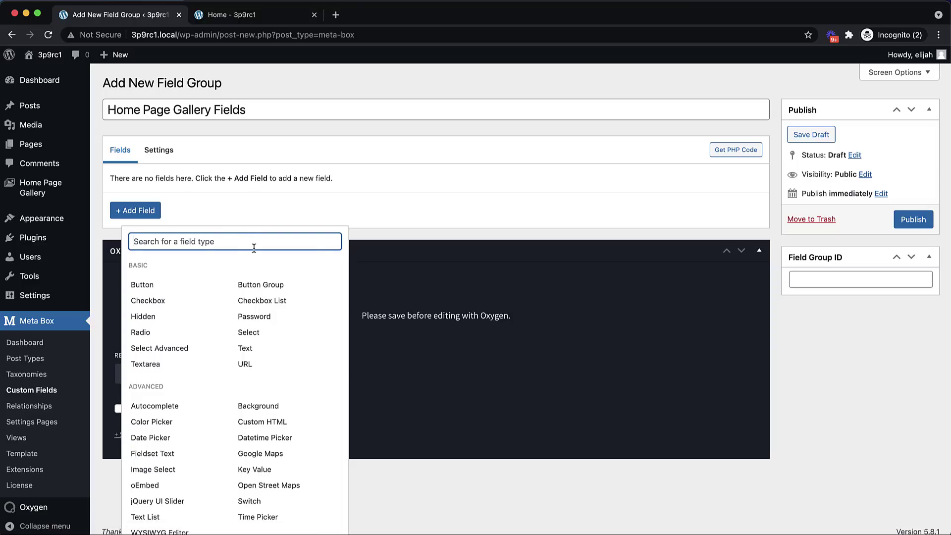
text(image)
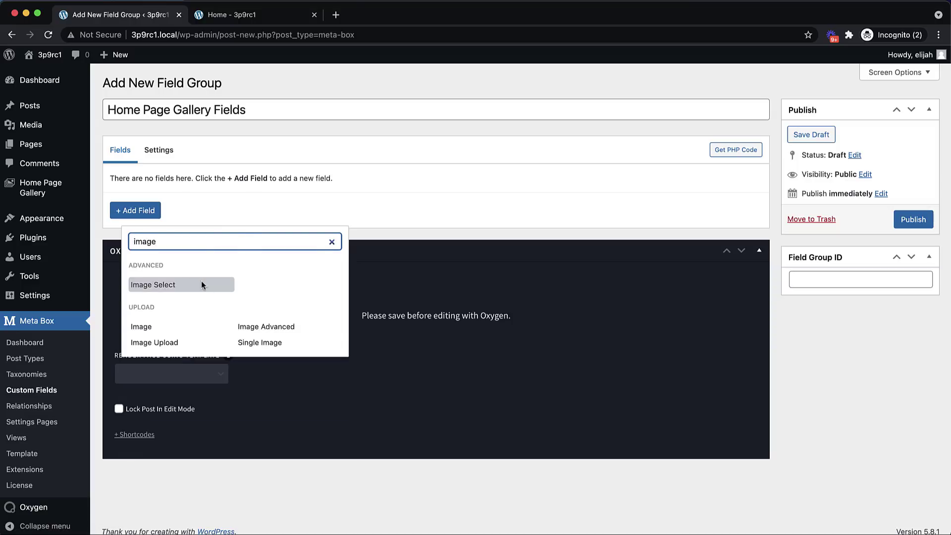
click(256, 344)
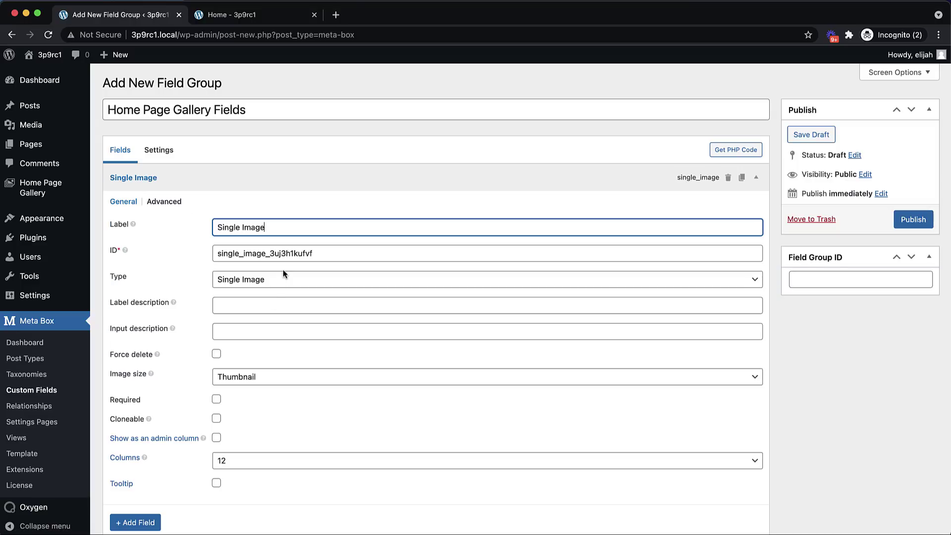
scroll(283, 275, down, 2)
key(super+a)
text(Image)
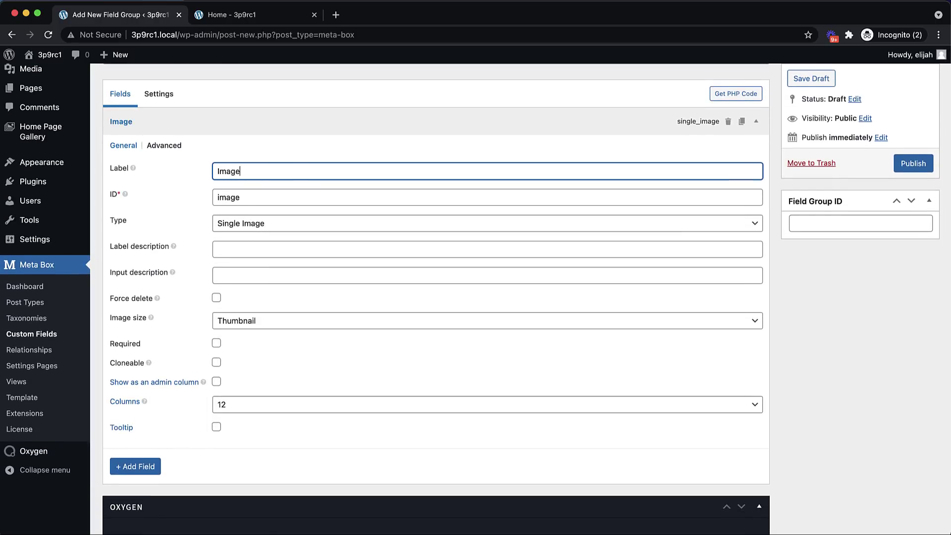
click(740, 123)
scroll(710, 276, down, 5)
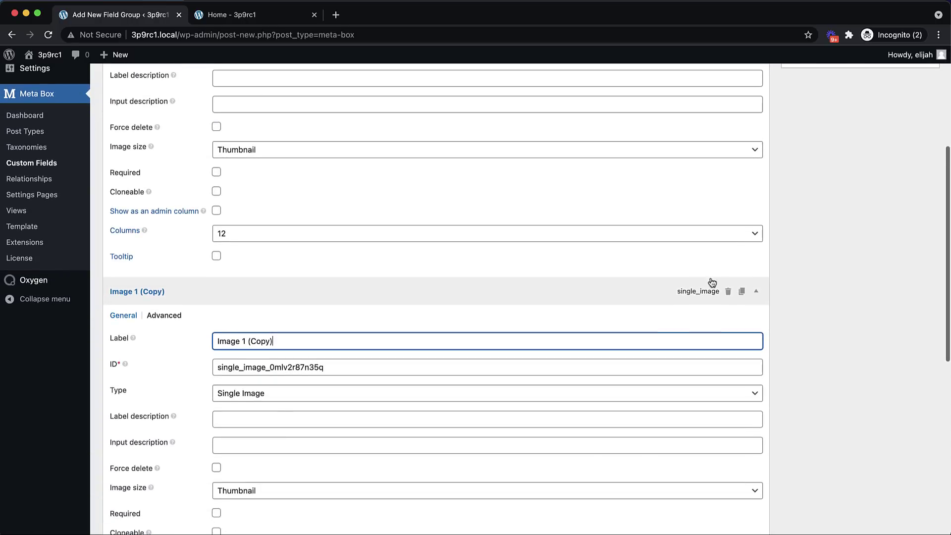
click(741, 295)
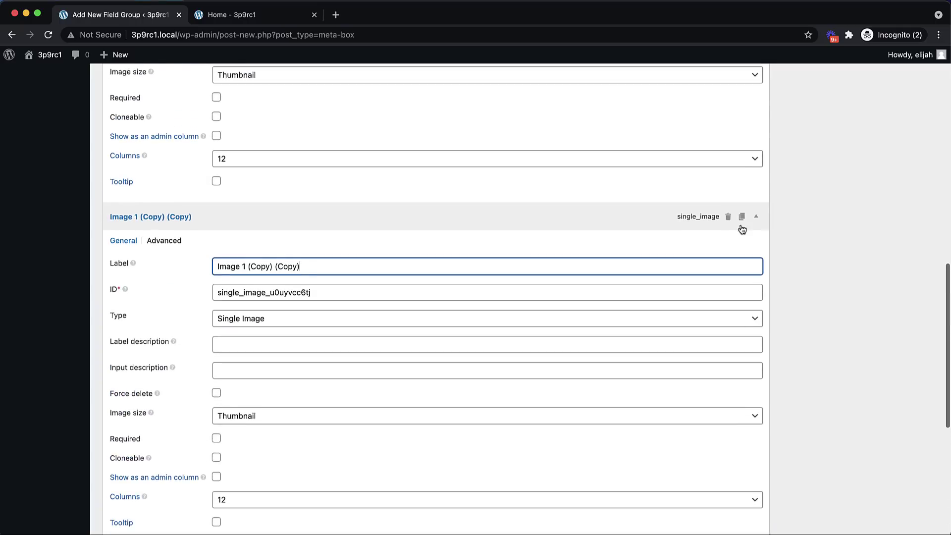
click(741, 217)
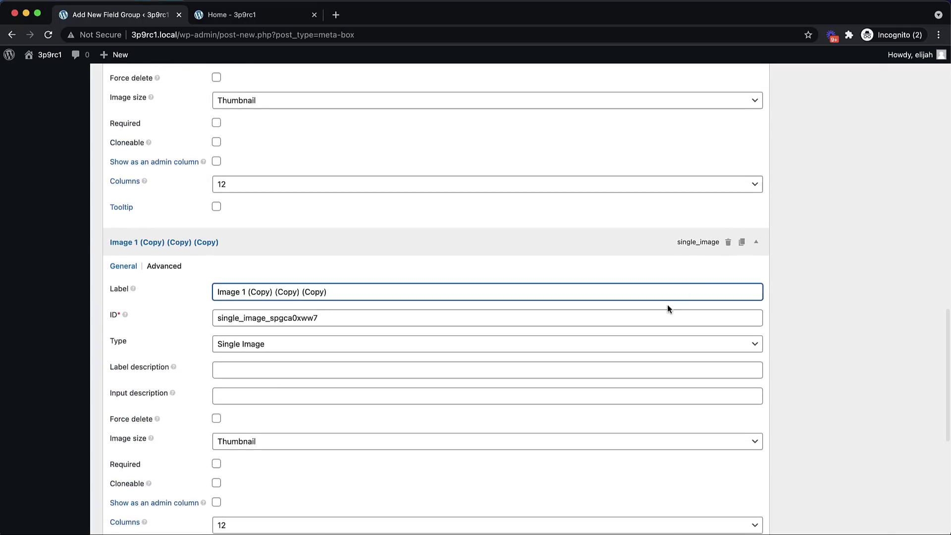
scroll(275, 414, up, 2)
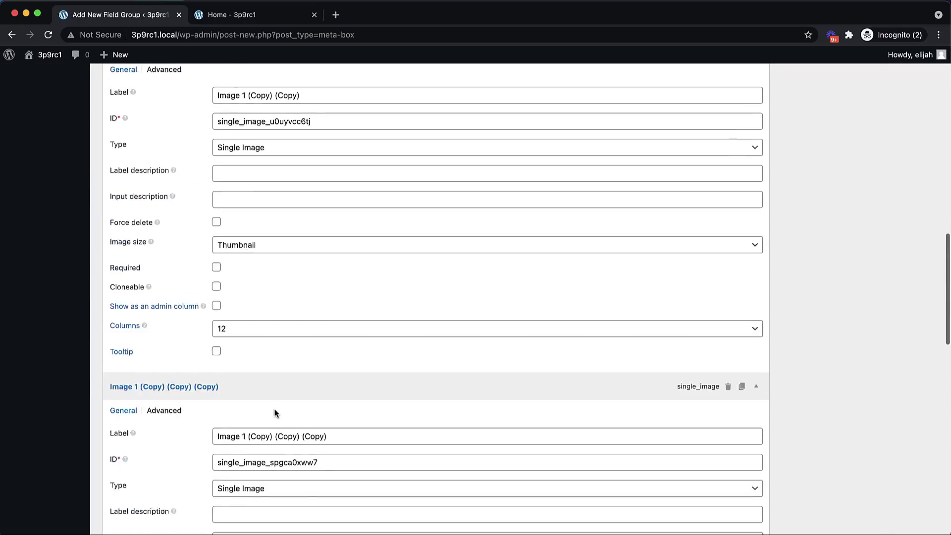
scroll(275, 413, up, 3)
scroll(274, 414, up, 4)
scroll(275, 413, up, 3)
scroll(274, 414, up, 4)
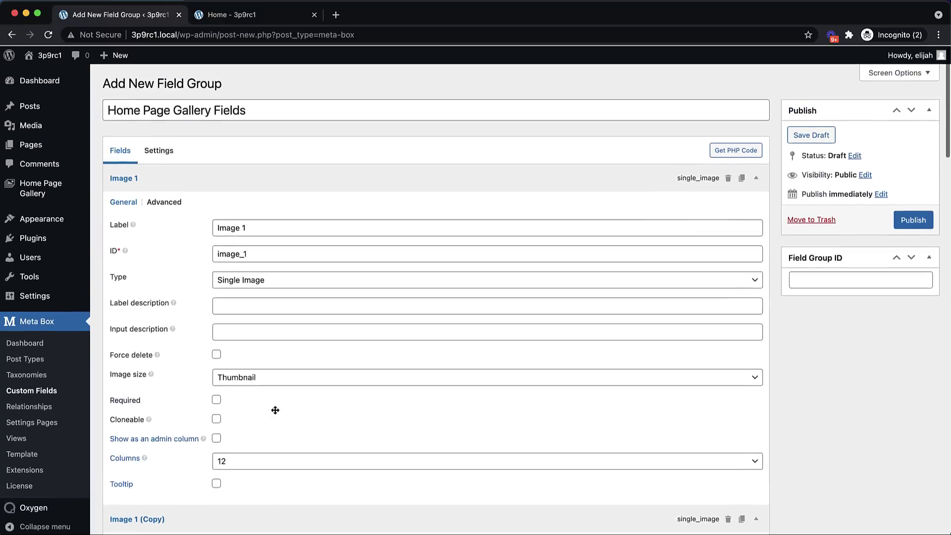
scroll(274, 409, down, 4)
Rename the copied fields' labels to Image 2, Image 3 and onward
click(284, 411)
drag(285, 412, 238, 412)
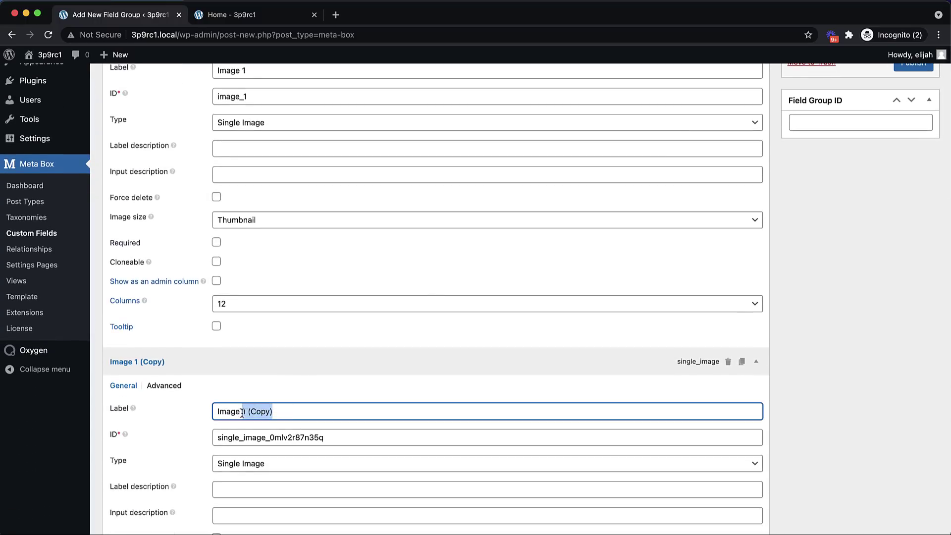
text(2)
scroll(242, 414, down, 2)
scroll(242, 413, down, 5)
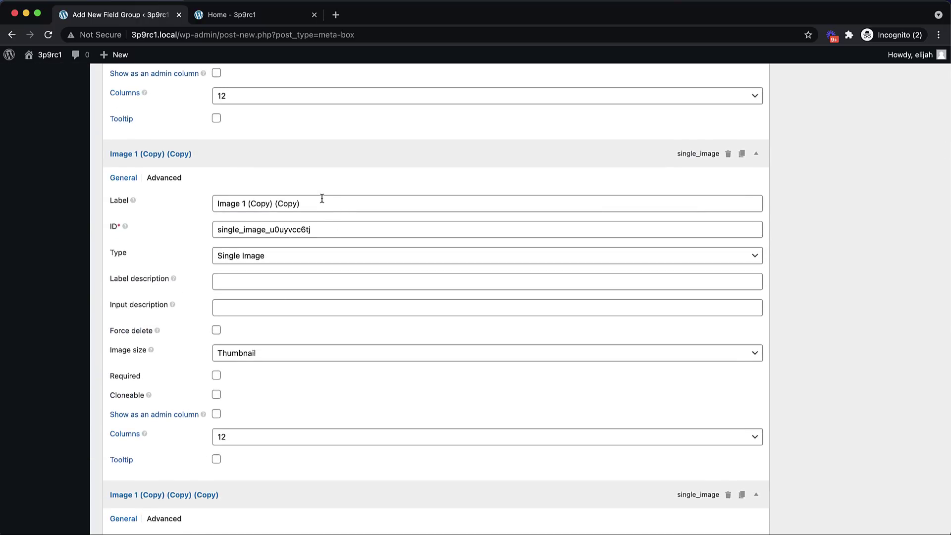
drag(321, 199, 236, 205)
text(2)
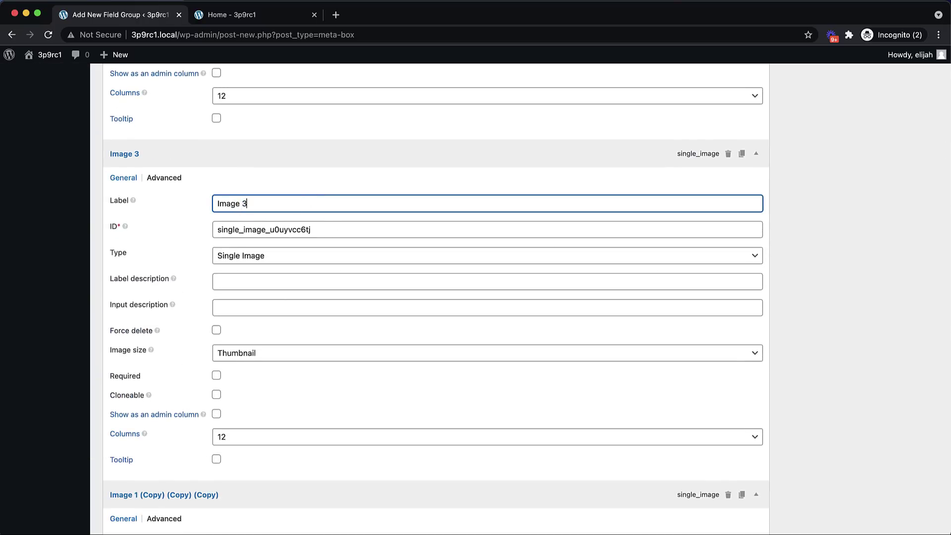
scroll(245, 207, down, 4)
scroll(287, 204, down, 1)
drag(344, 243, 239, 250)
text(3)
scroll(352, 272, down, 5)
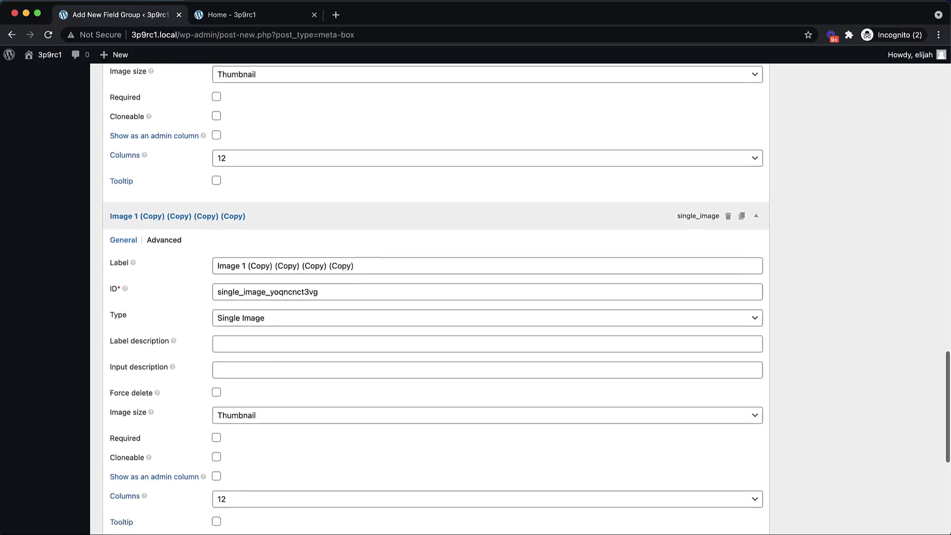
click(372, 249)
drag(372, 248, 240, 251)
text(3)
scroll(627, 333, up, 2)
scroll(626, 333, up, 10)
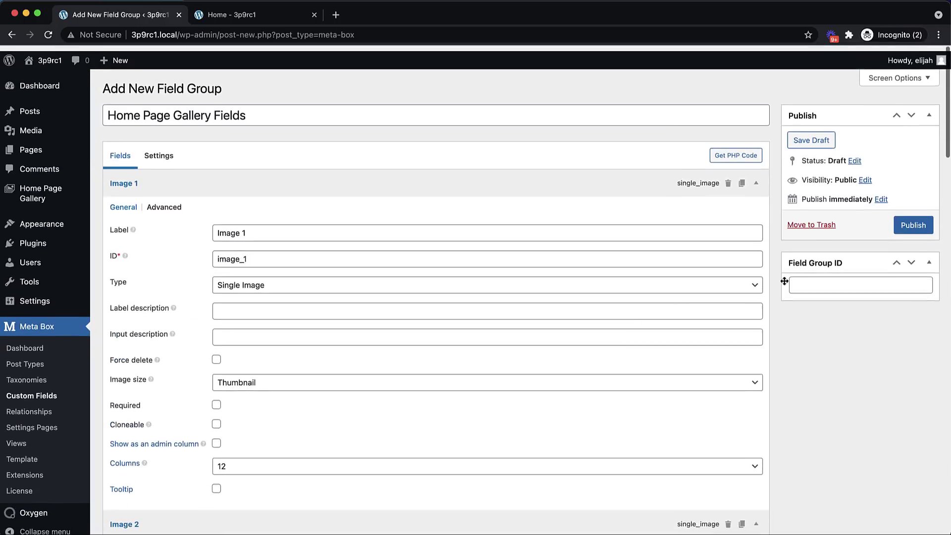
Publish the field group, then set Image 1 on Home Page Gallery to the vase photo
click(913, 218)
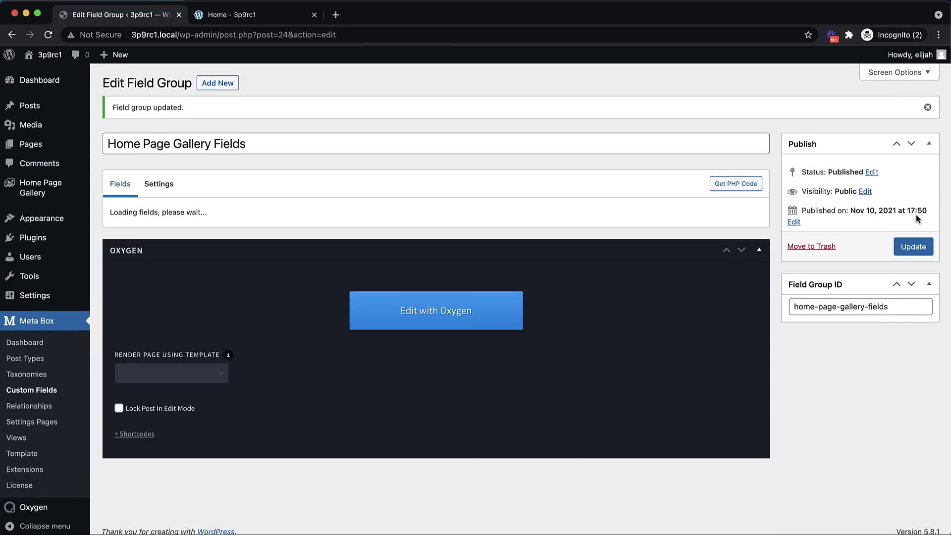
scroll(347, 267, down, 15)
scroll(346, 268, up, 15)
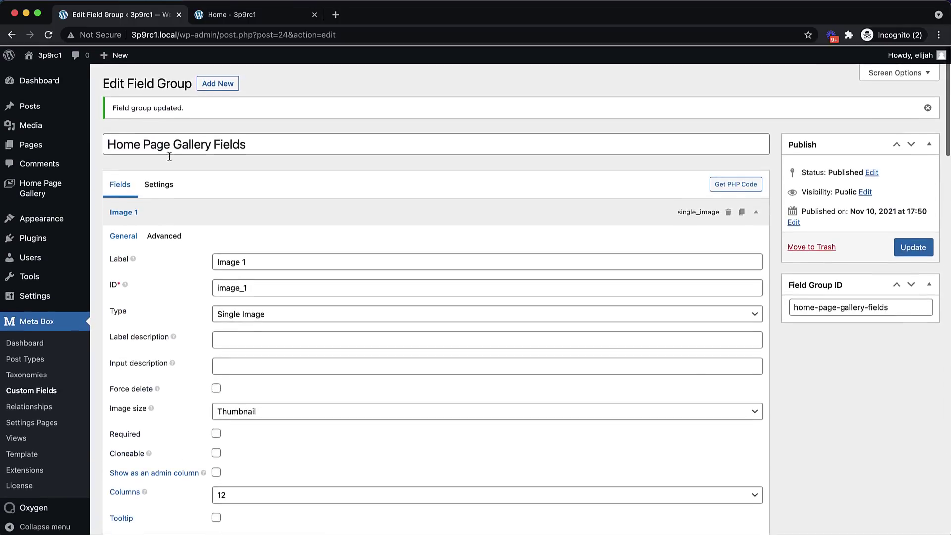
click(36, 191)
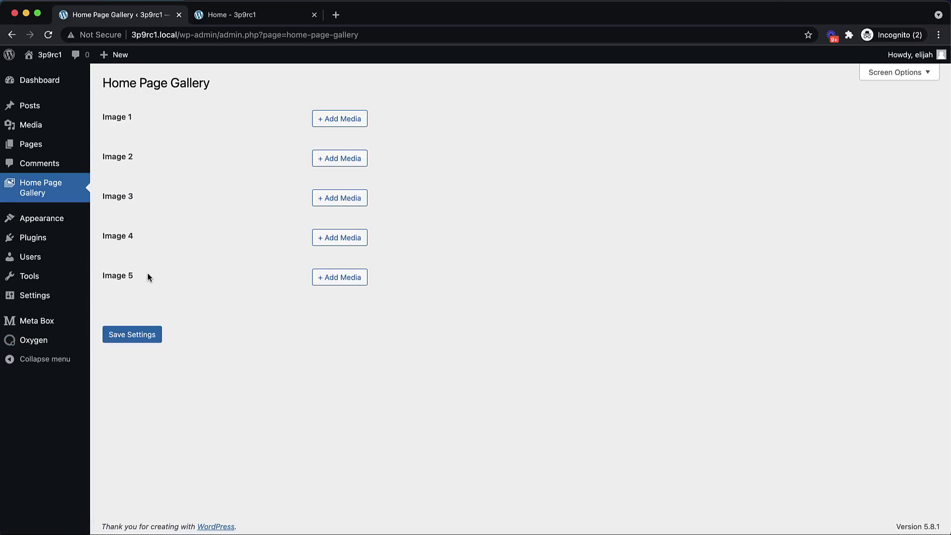
click(333, 120)
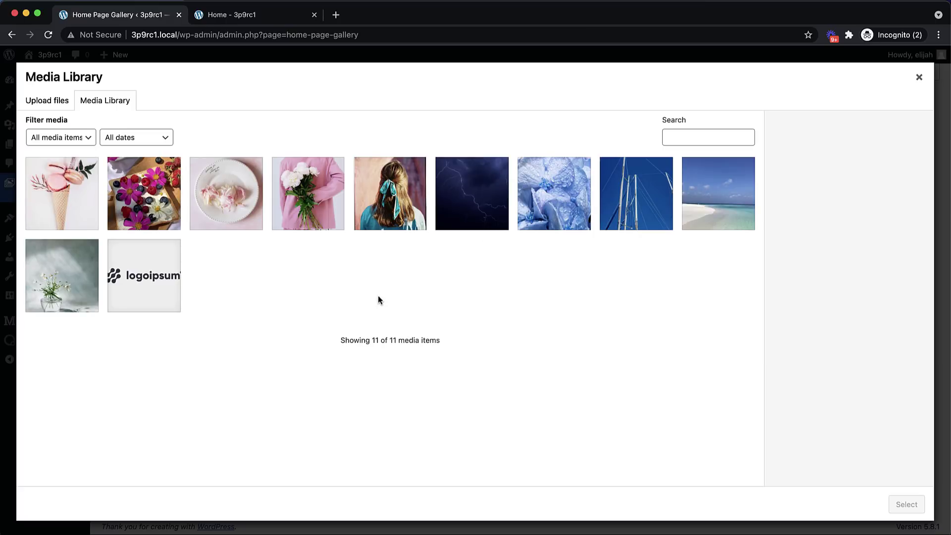
click(24, 296)
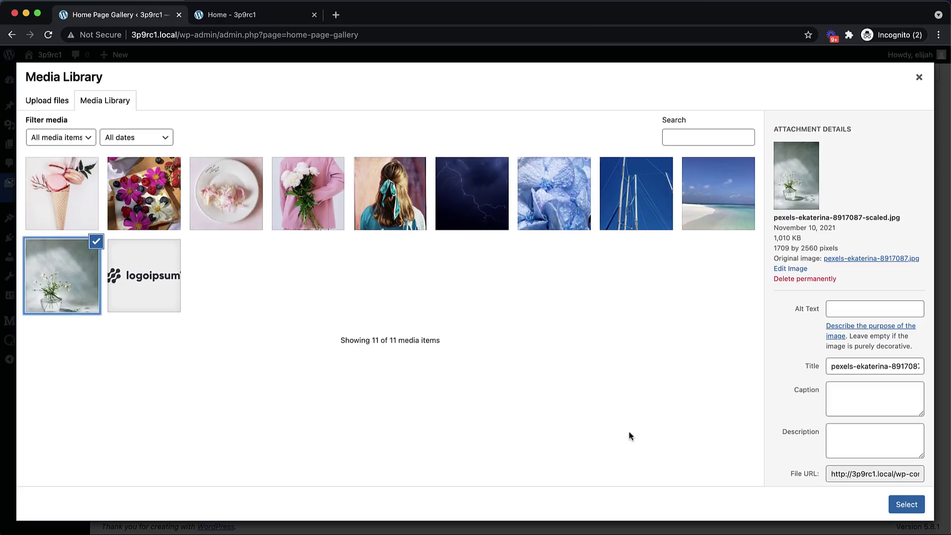
click(890, 506)
Set Image 2 to the hydrangea photo and Image 3 to the beach photo
click(350, 234)
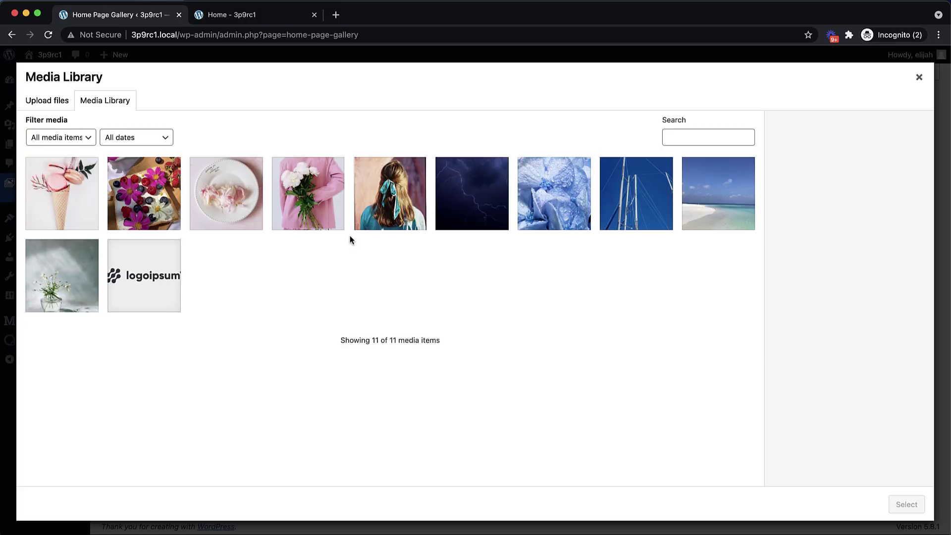
click(551, 186)
click(905, 505)
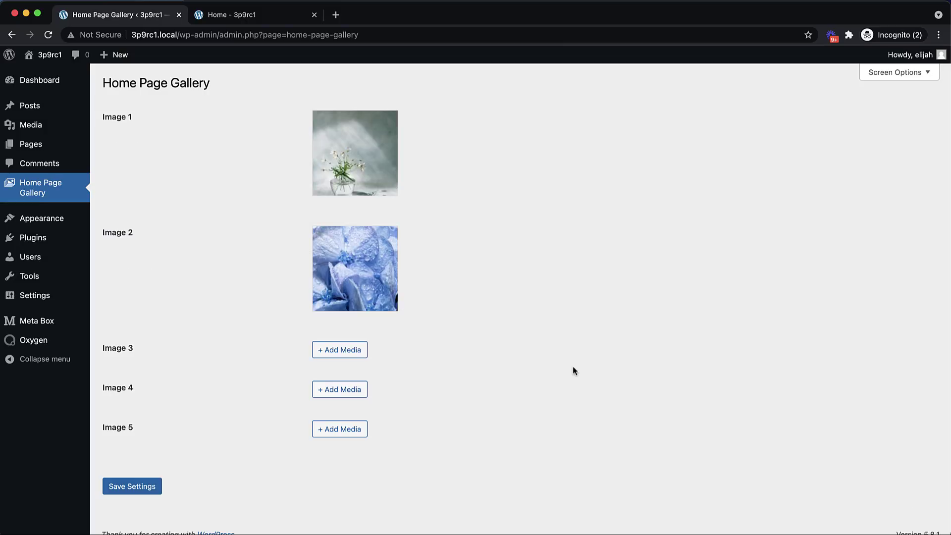
click(342, 354)
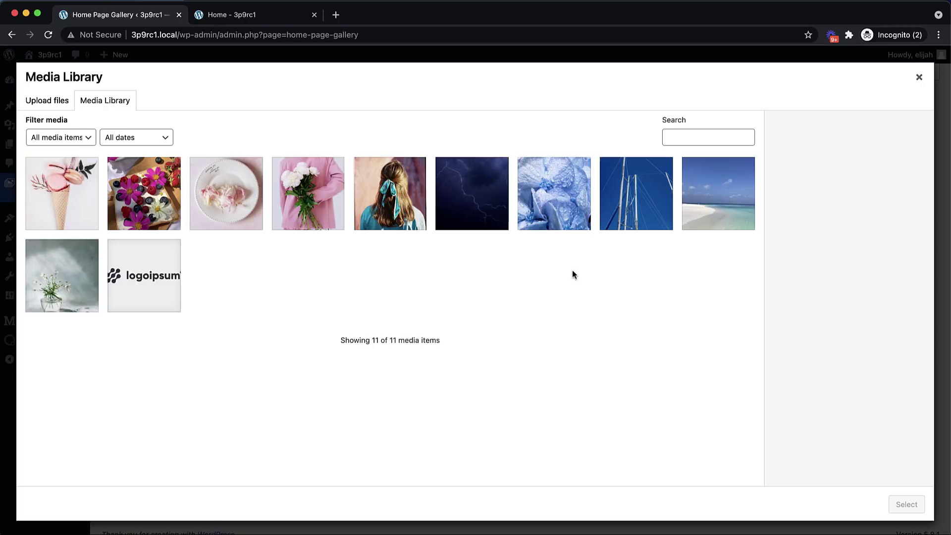
click(701, 215)
click(905, 505)
Set Image 4 to lightning and Image 5 to the sailboat, then save the settings
click(340, 463)
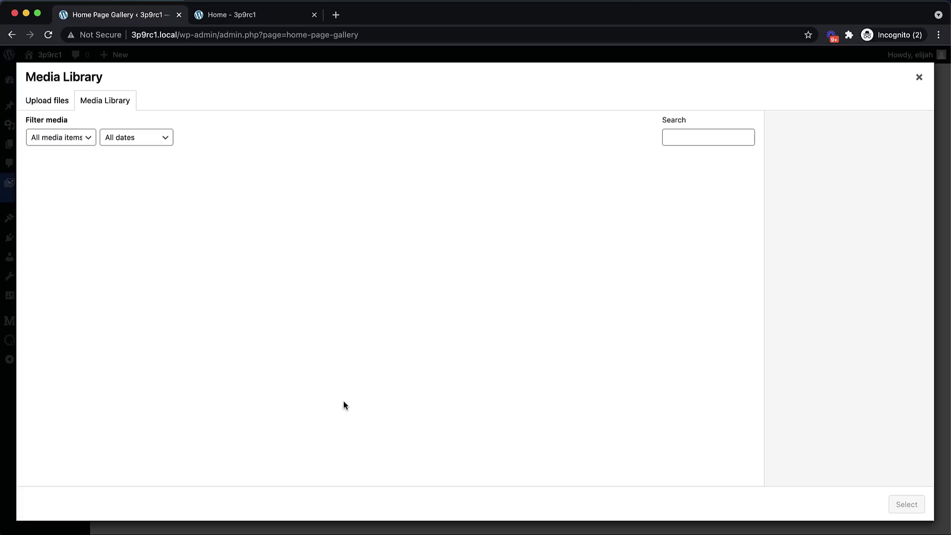
click(459, 215)
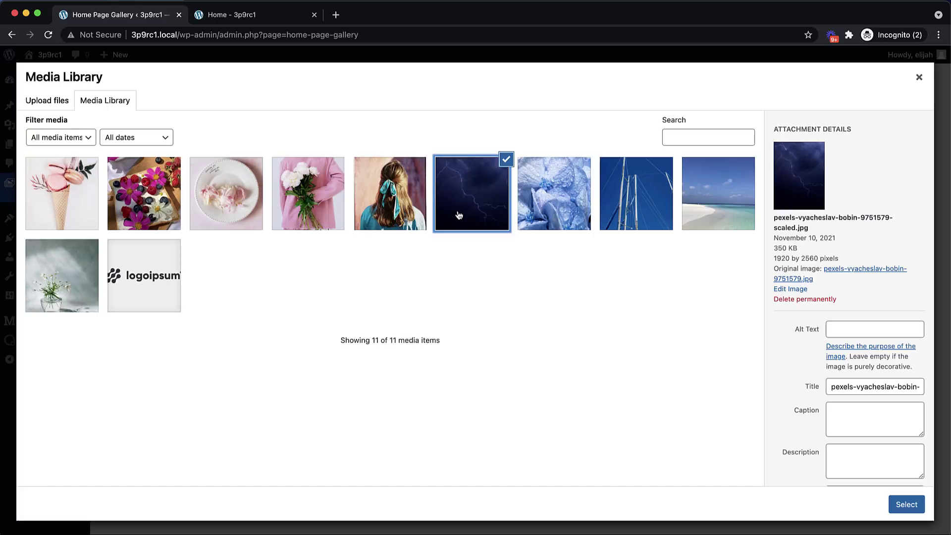
click(898, 496)
click(341, 422)
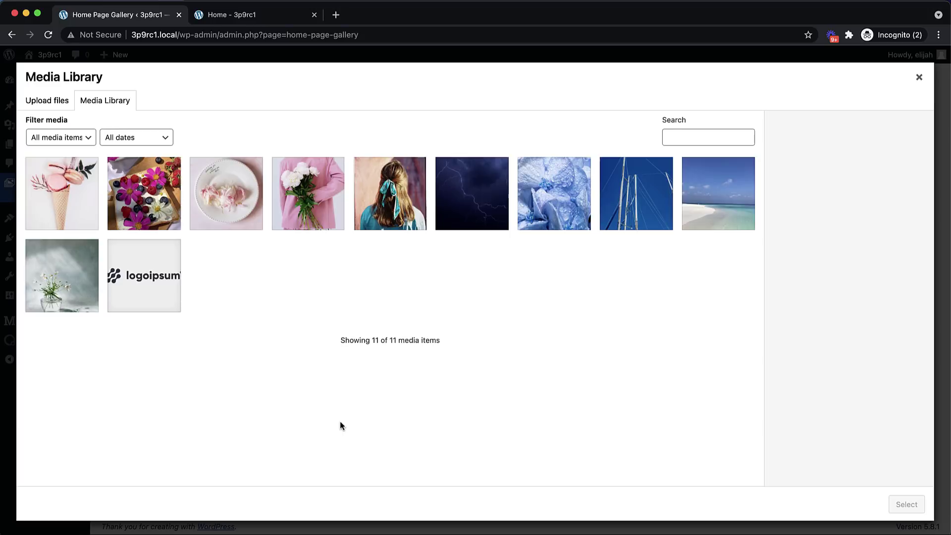
click(631, 207)
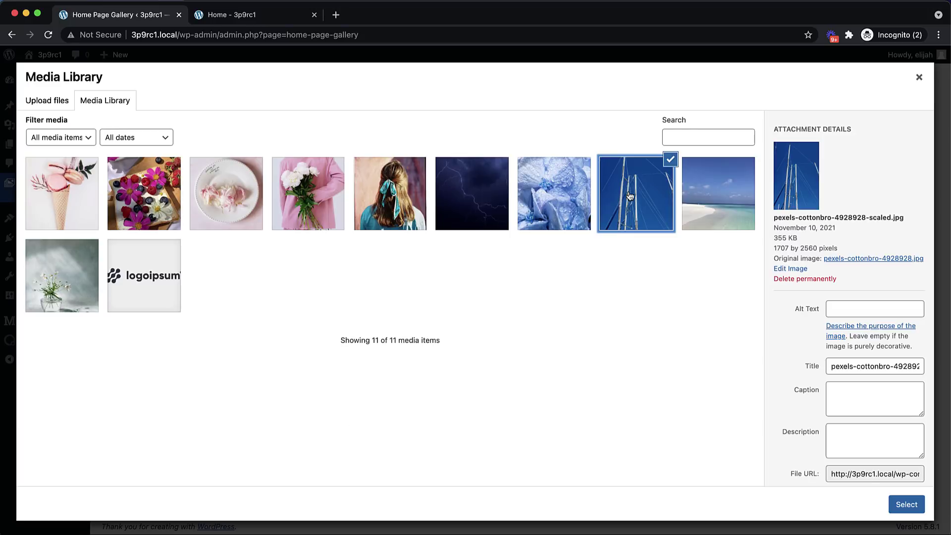
click(898, 510)
scroll(435, 368, down, 2)
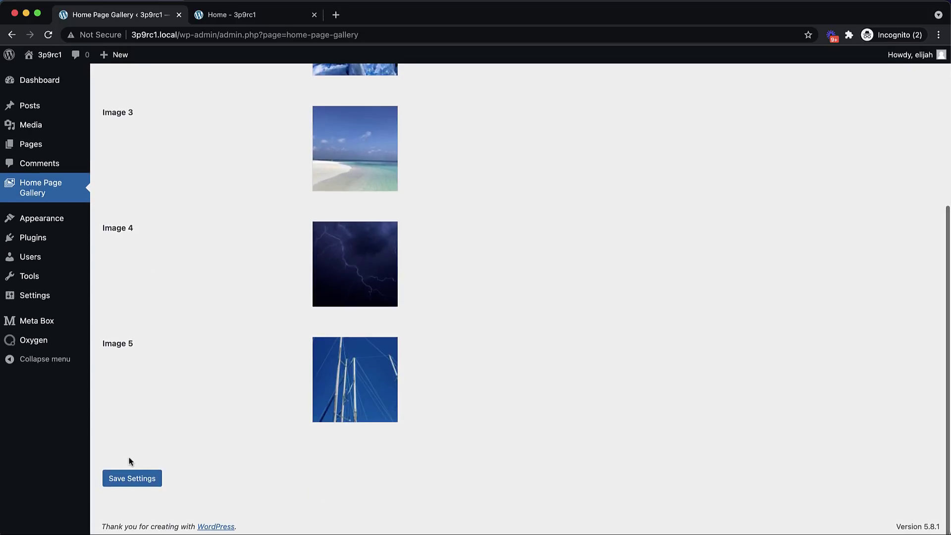
click(133, 479)
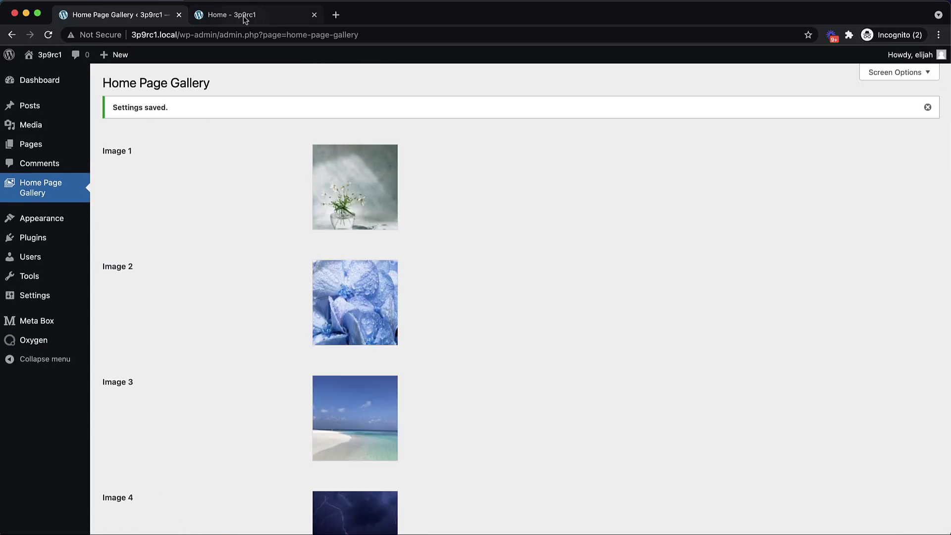
Open the home page in Oxygen and bind the first gallery div's background to Meta Box Image 1
click(244, 18)
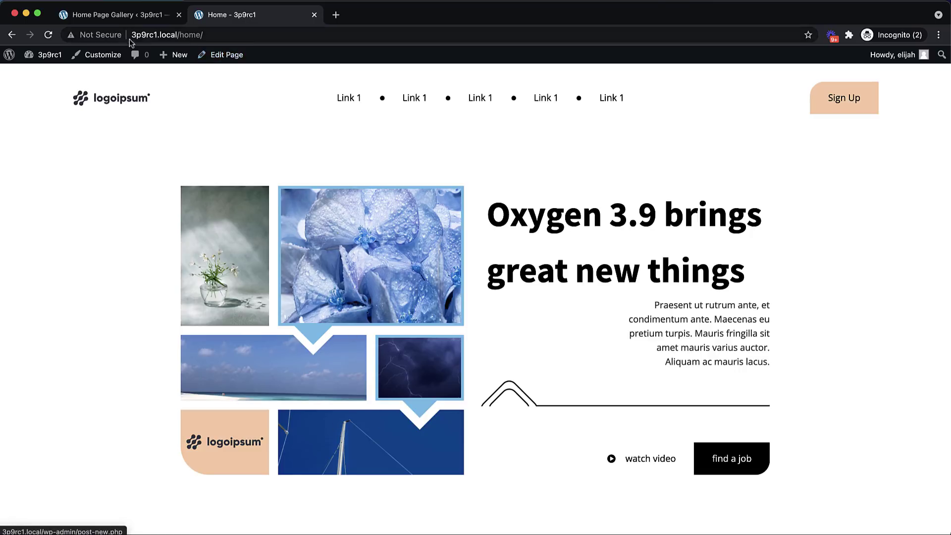
click(273, 79)
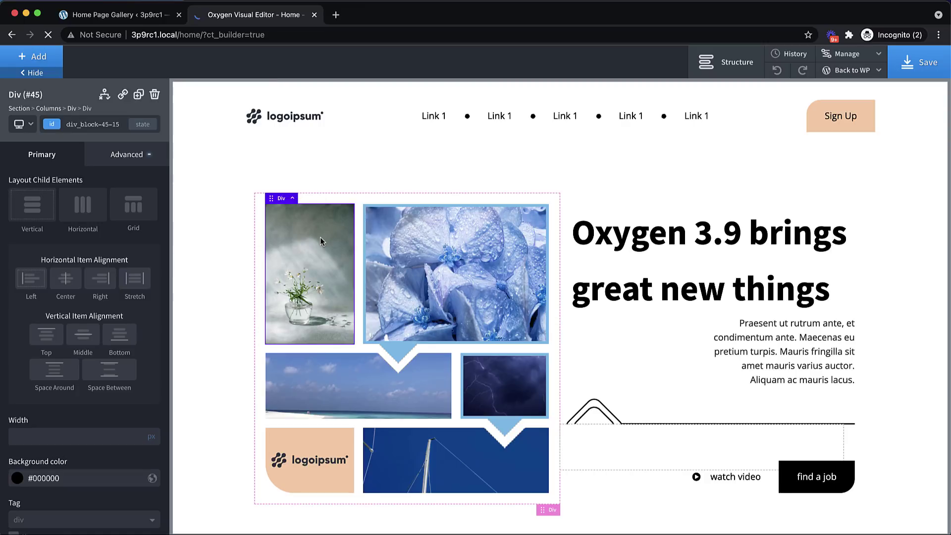
click(127, 154)
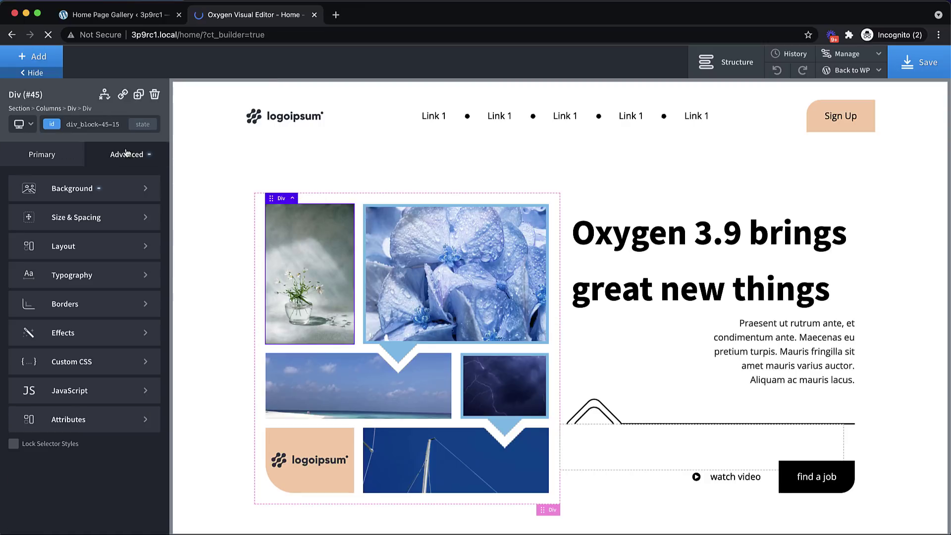
click(88, 194)
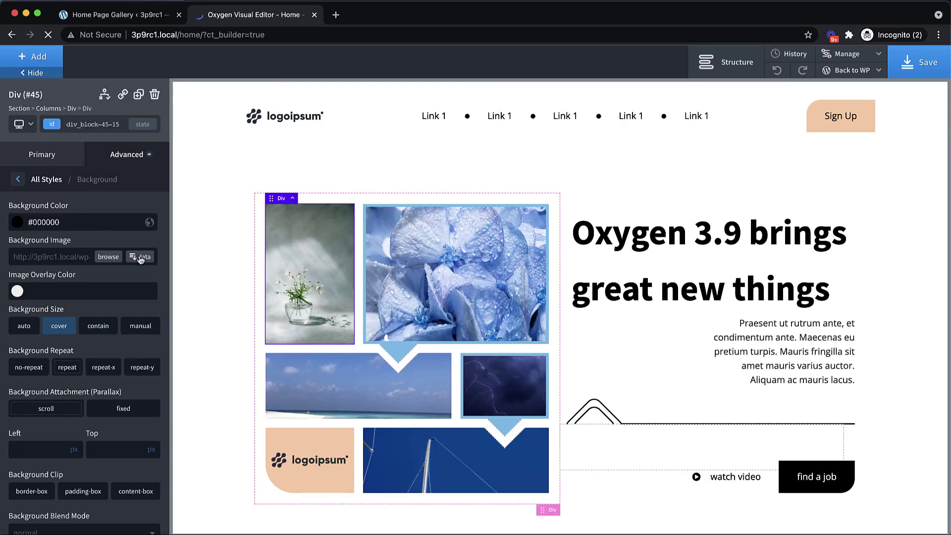
click(143, 258)
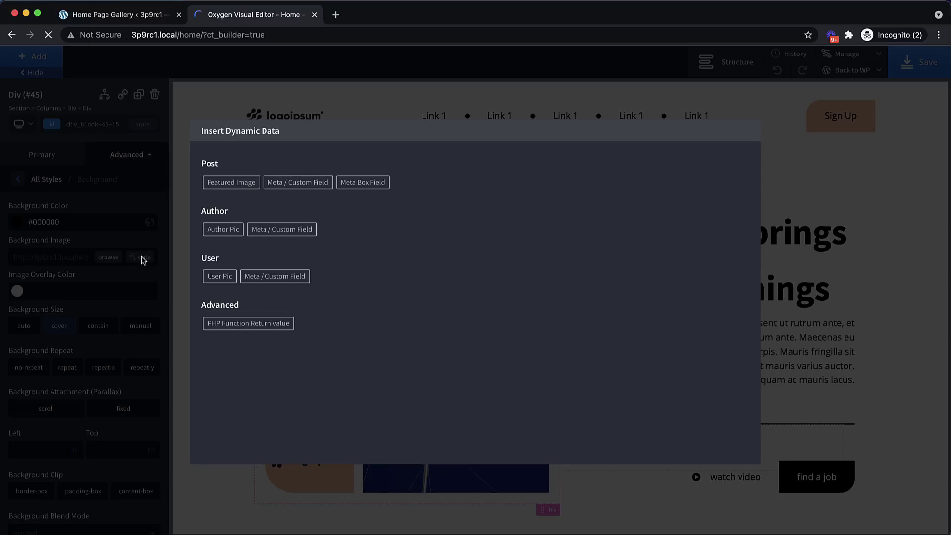
click(361, 183)
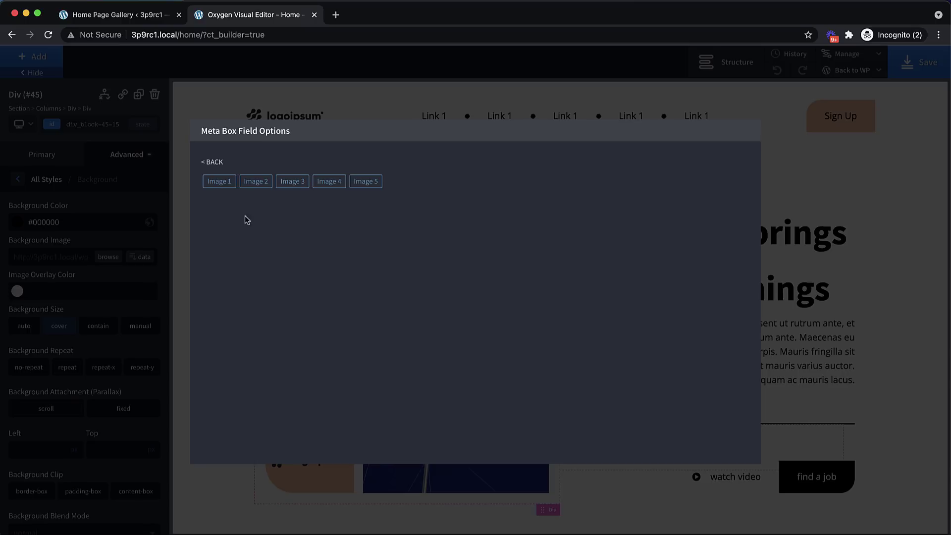
click(211, 186)
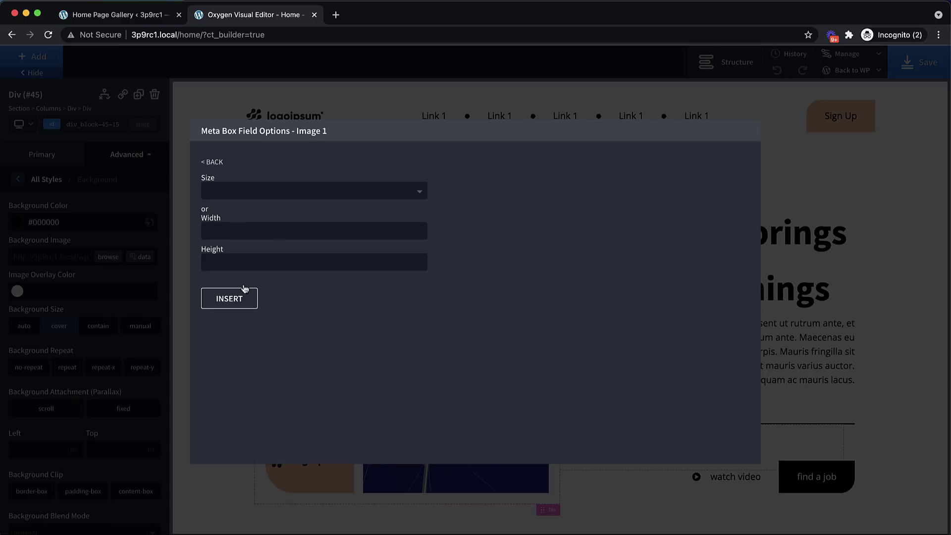
click(230, 298)
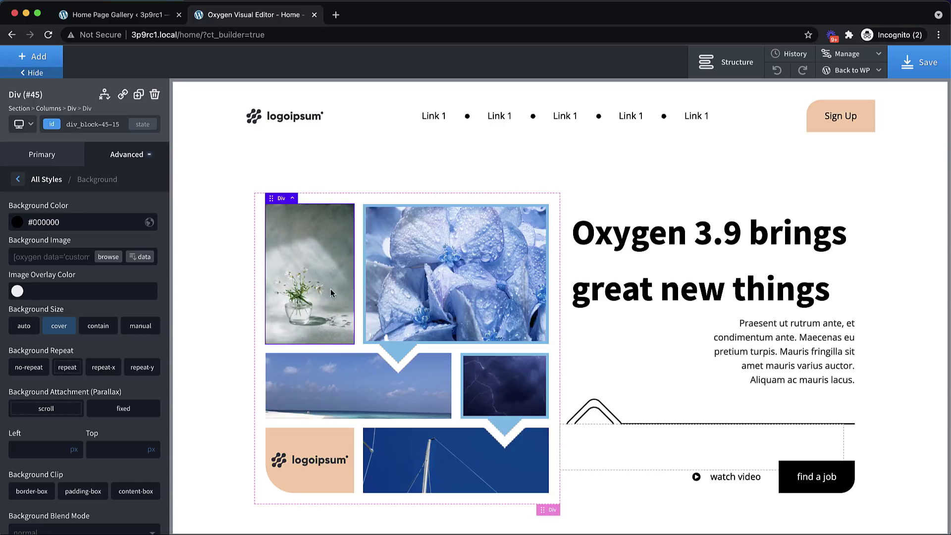
Bind the hydrangea div's background image to Meta Box Image 2 and move on to the sea-image div
click(379, 284)
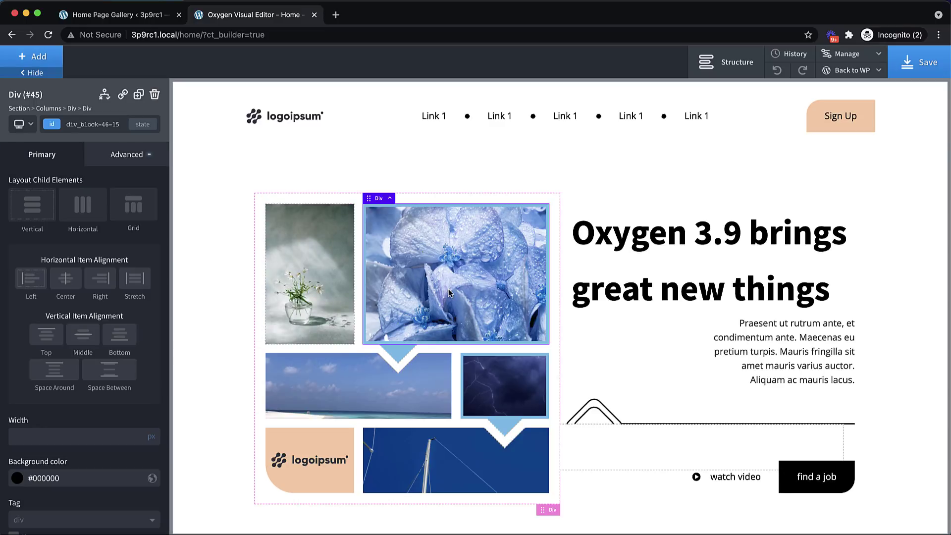
click(129, 159)
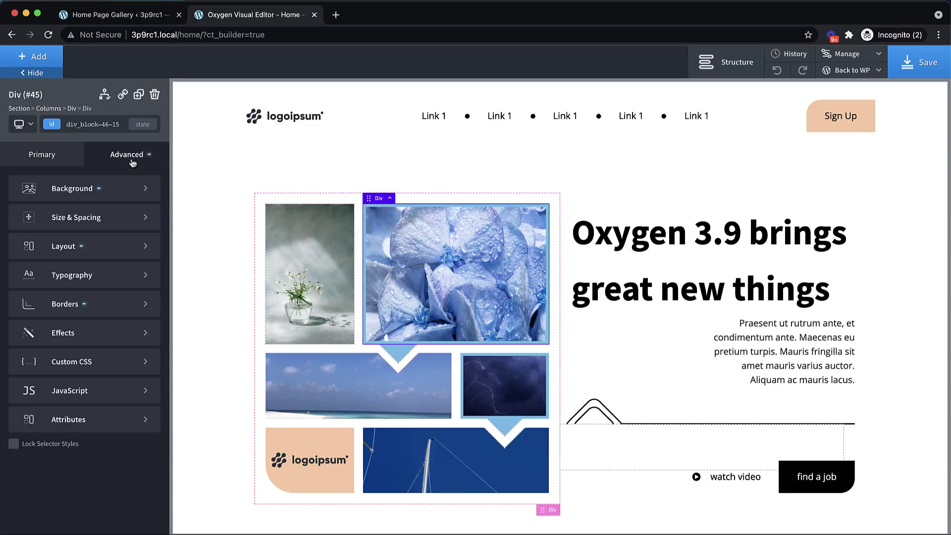
click(121, 192)
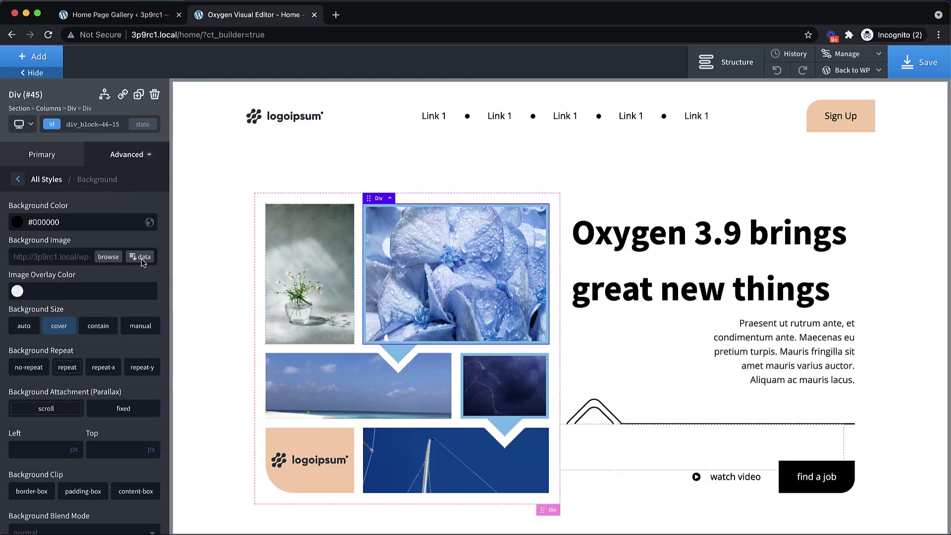
click(141, 258)
click(345, 183)
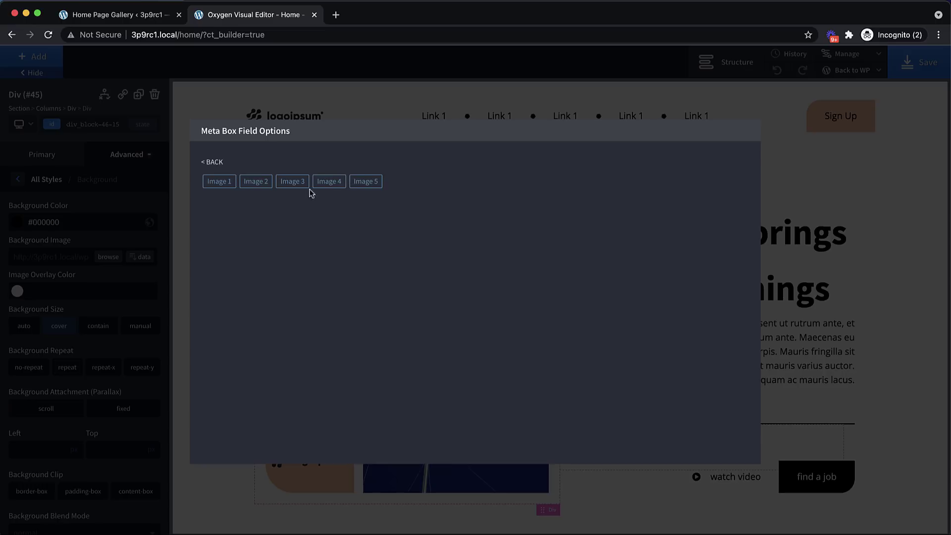
click(256, 182)
click(219, 304)
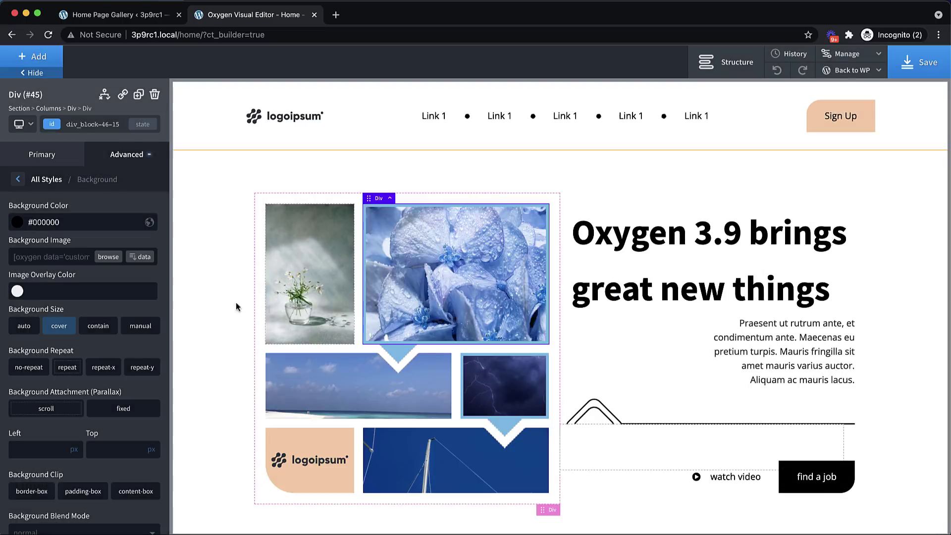
click(126, 154)
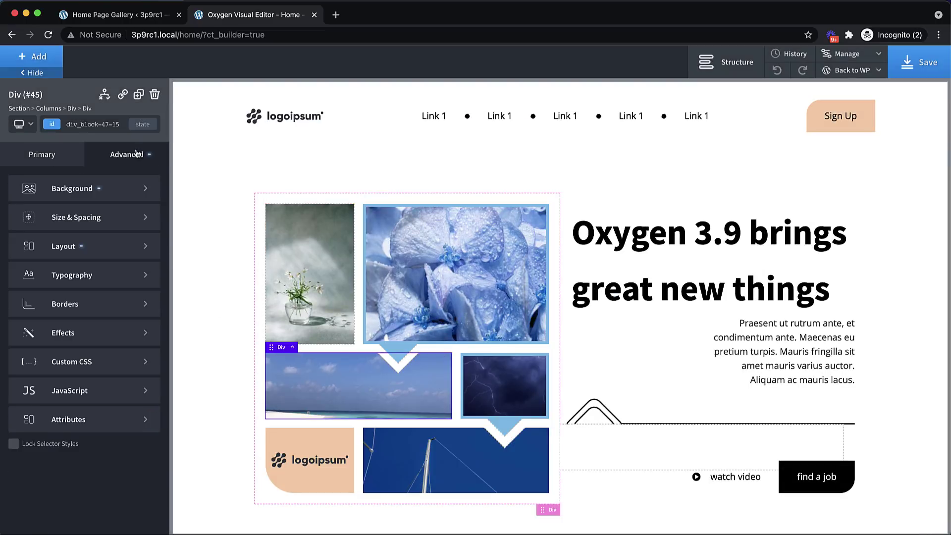
click(45, 186)
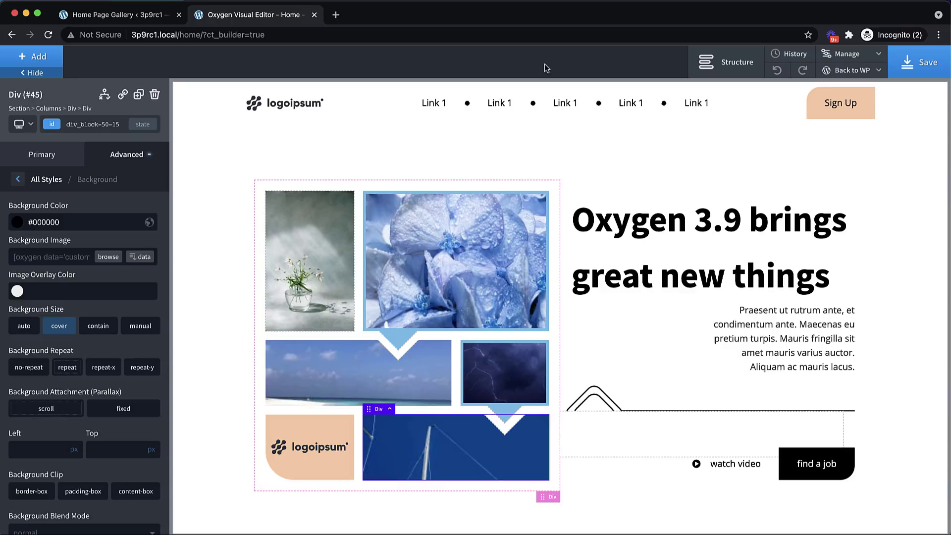
Back on Home Page Gallery, replace Image 1 with the ice-cream cone photo
click(839, 108)
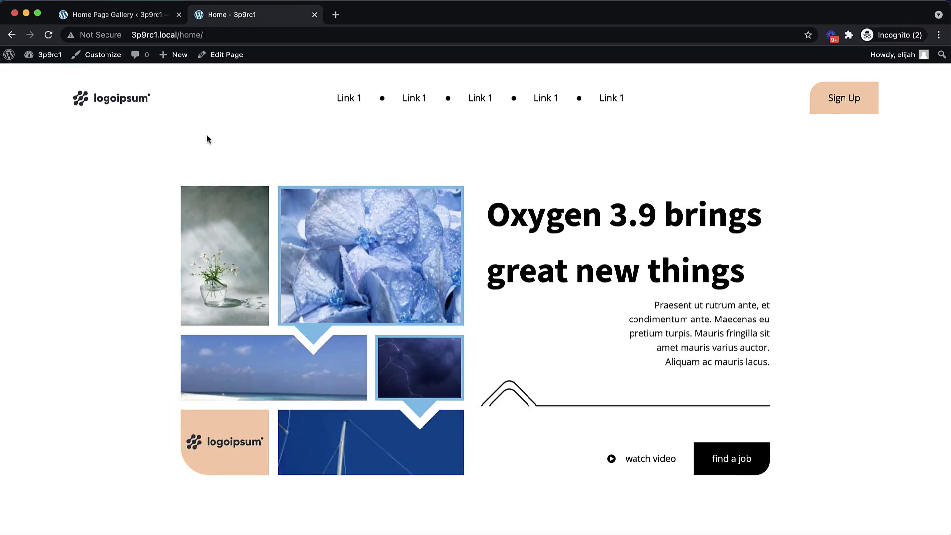
click(149, 14)
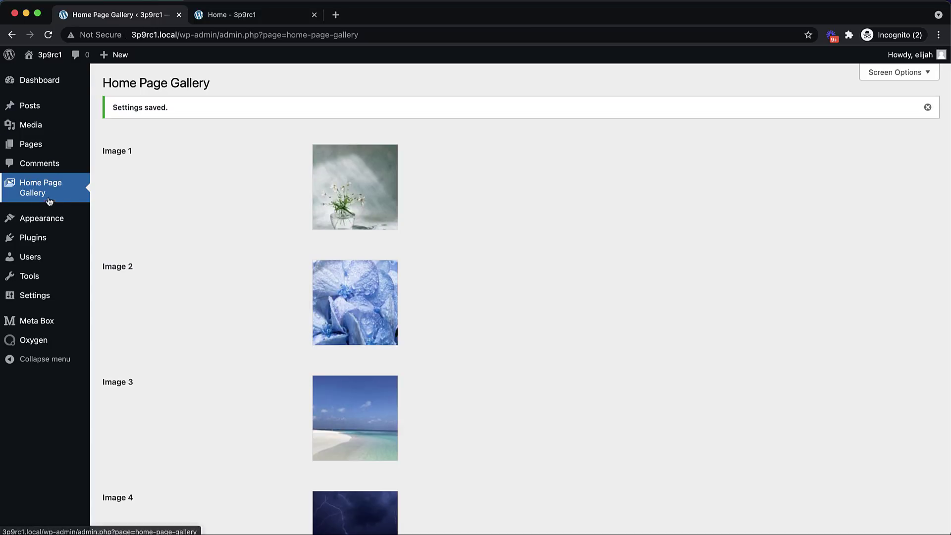
click(363, 171)
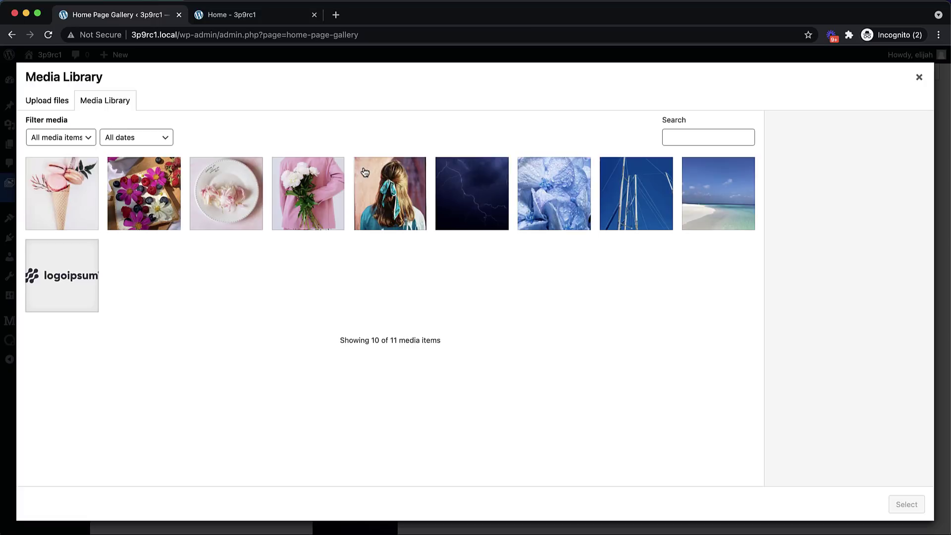
click(80, 215)
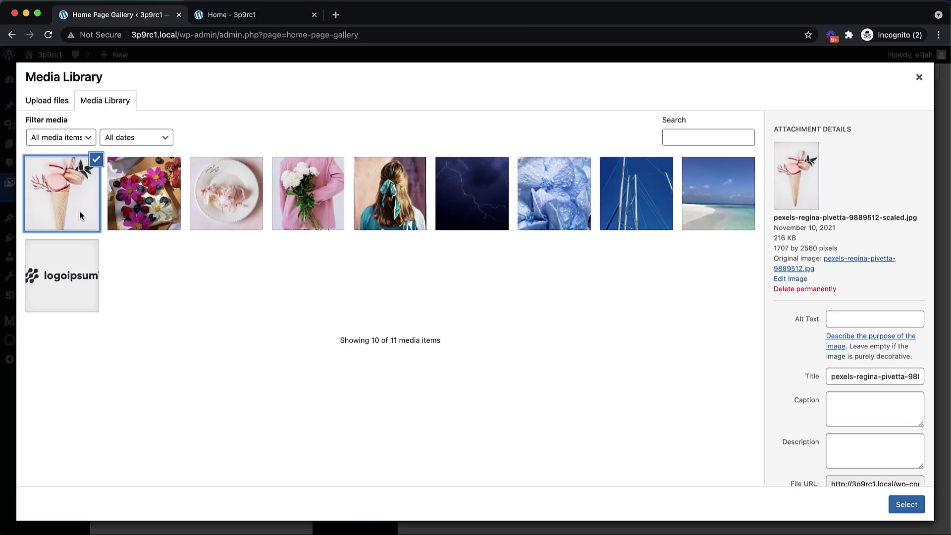
click(906, 504)
Replace Image 2 with the flowers-and-berries photo and Image 3 with the petals-on-plate photo
click(327, 238)
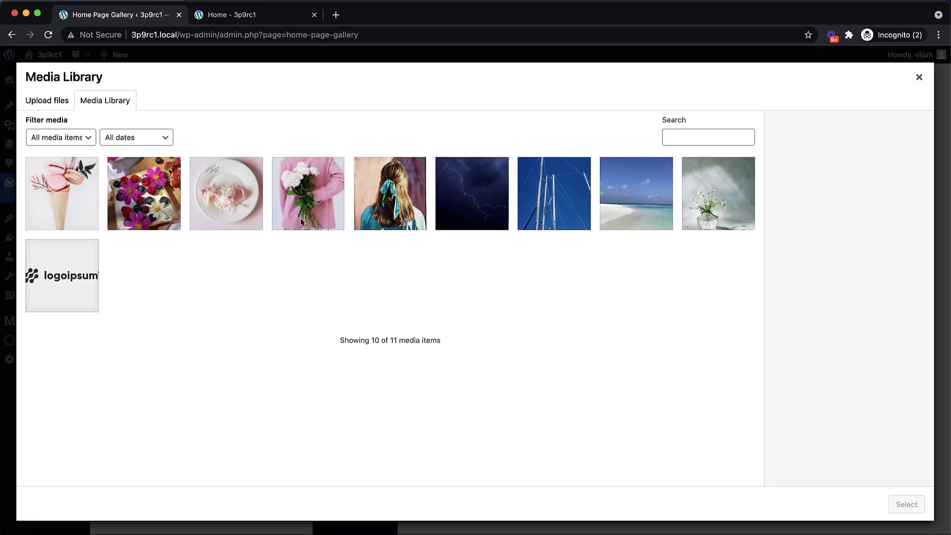
click(147, 191)
click(899, 506)
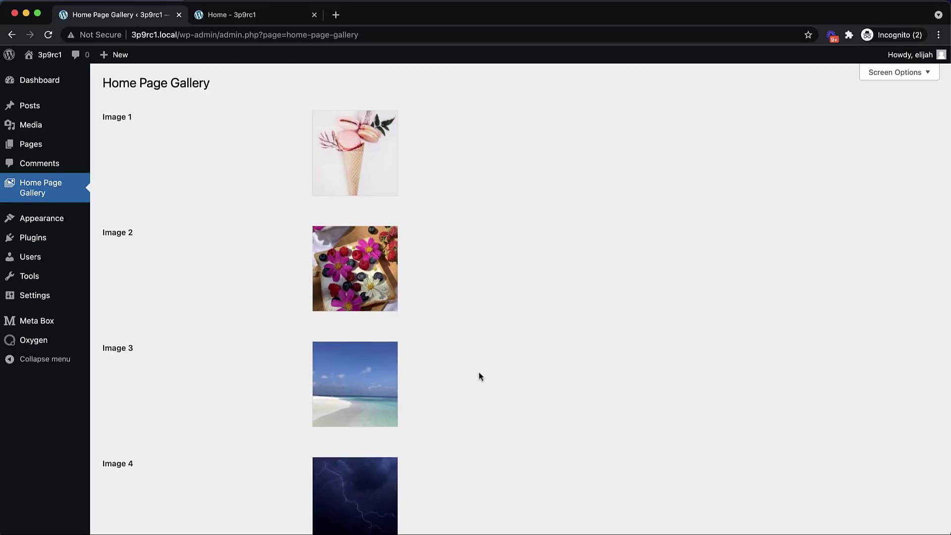
scroll(478, 377, down, 3)
scroll(454, 349, down, 2)
click(354, 264)
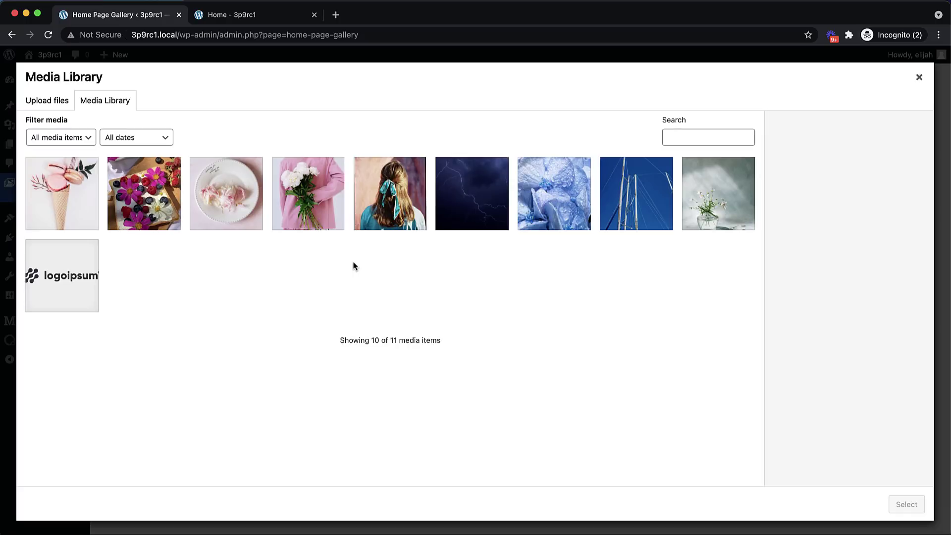
click(249, 186)
click(907, 504)
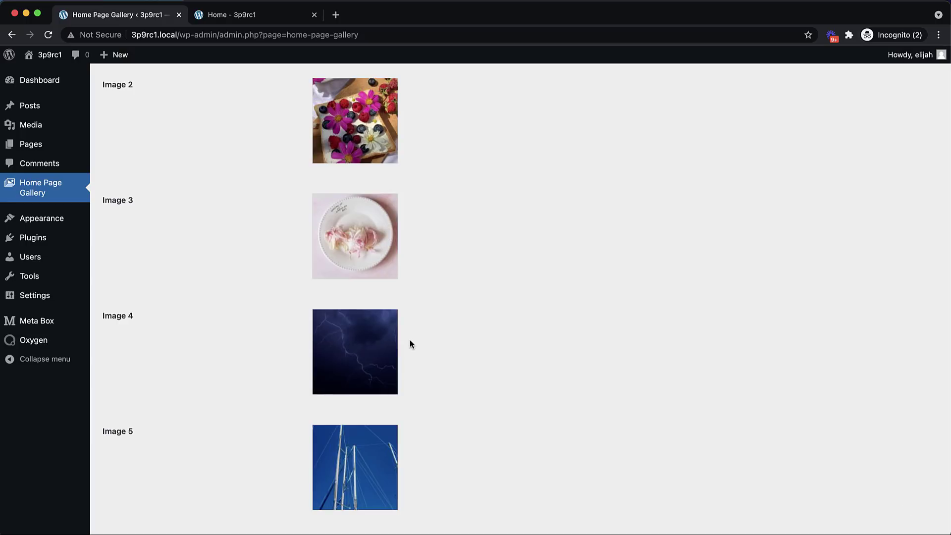
Replace Image 4 with the pink bouquet and Image 5 with the girl-with-ribbon, save, and return to the home page
click(344, 353)
click(342, 207)
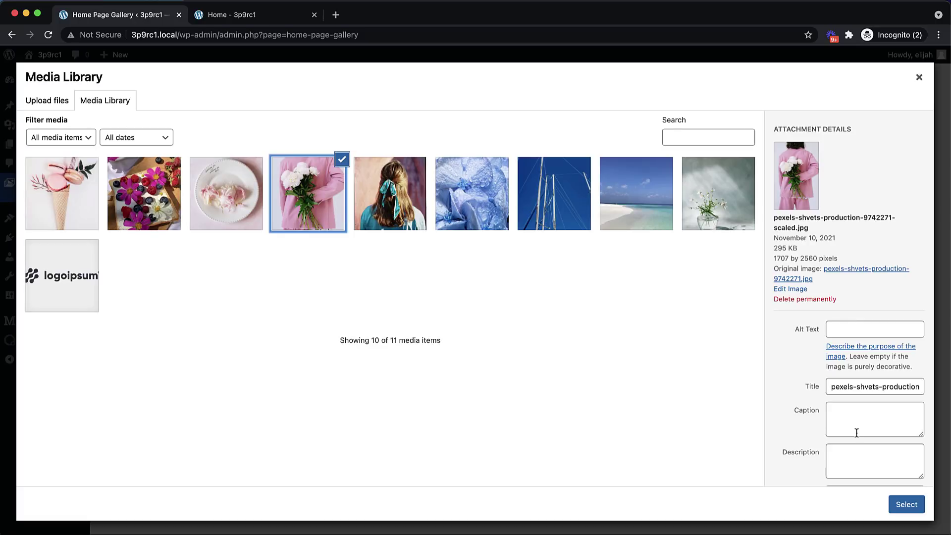
click(902, 501)
scroll(488, 354, down, 1)
scroll(365, 363, down, 2)
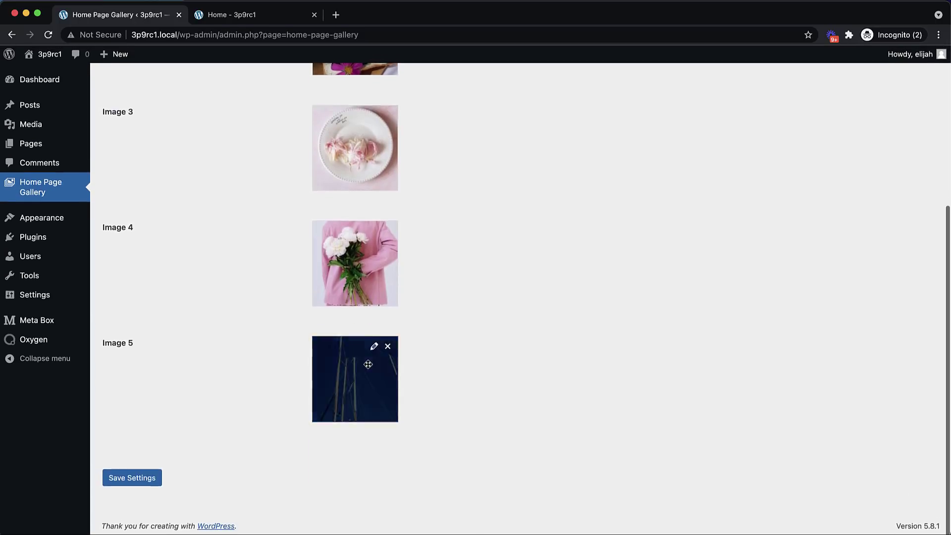
click(354, 348)
click(403, 191)
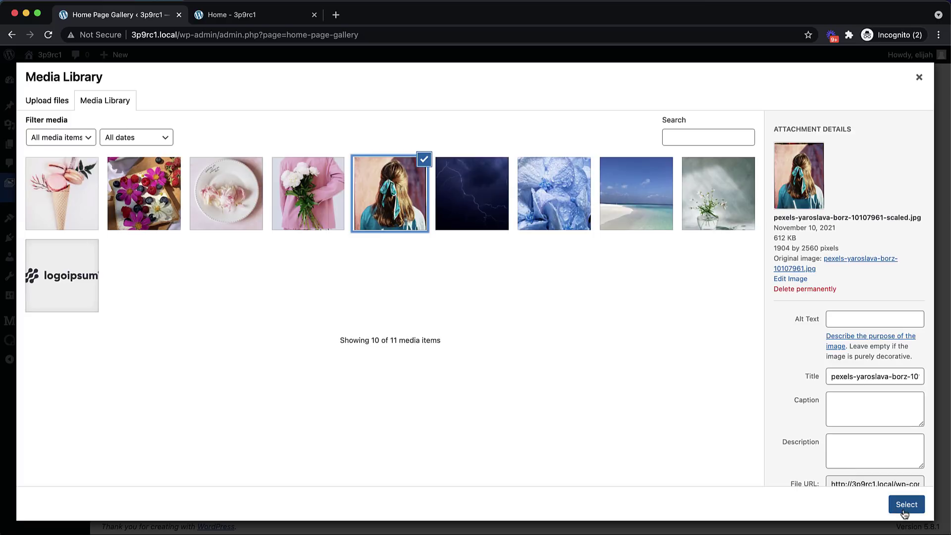
click(885, 496)
click(153, 480)
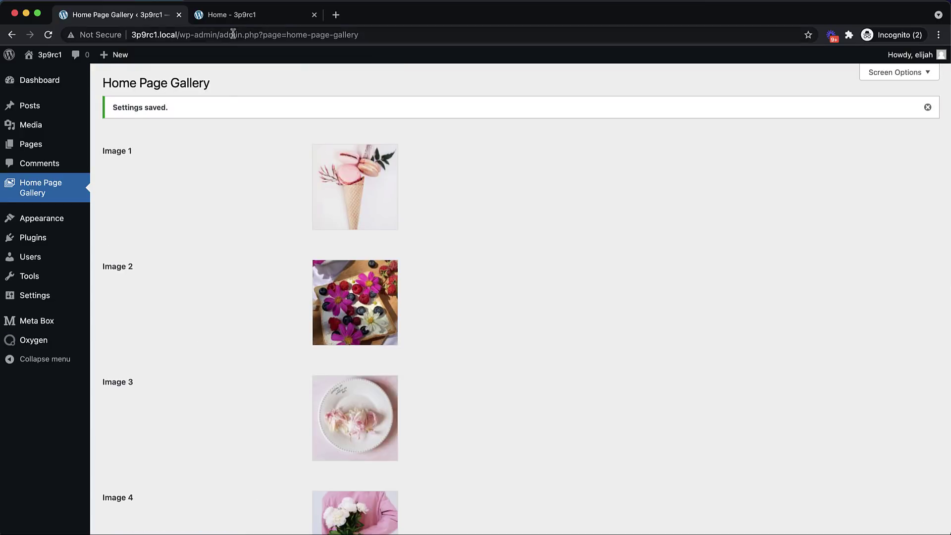
click(232, 14)
Reload the live home page to see the pink gallery images
click(48, 35)
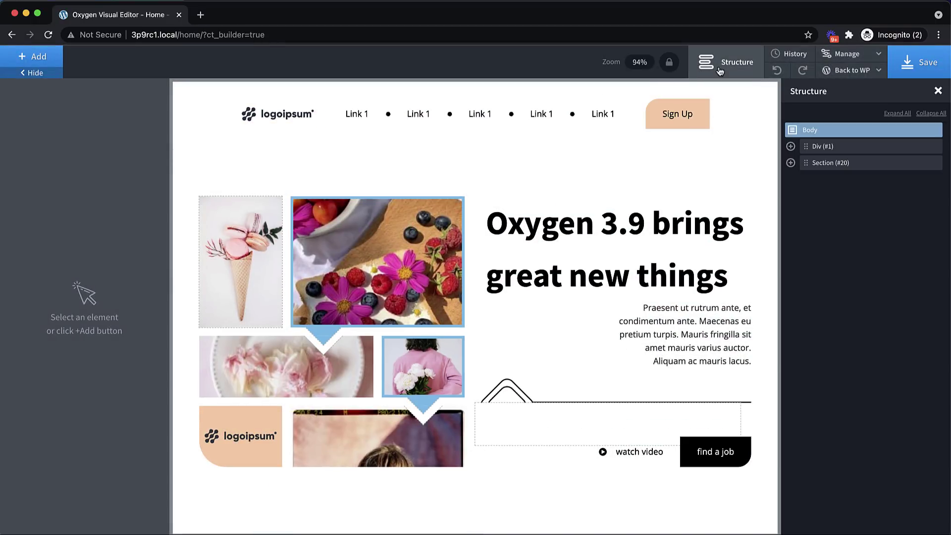
Expand Section > Columns in the Structure panel down to the right-hand text column's contents
click(791, 164)
click(804, 180)
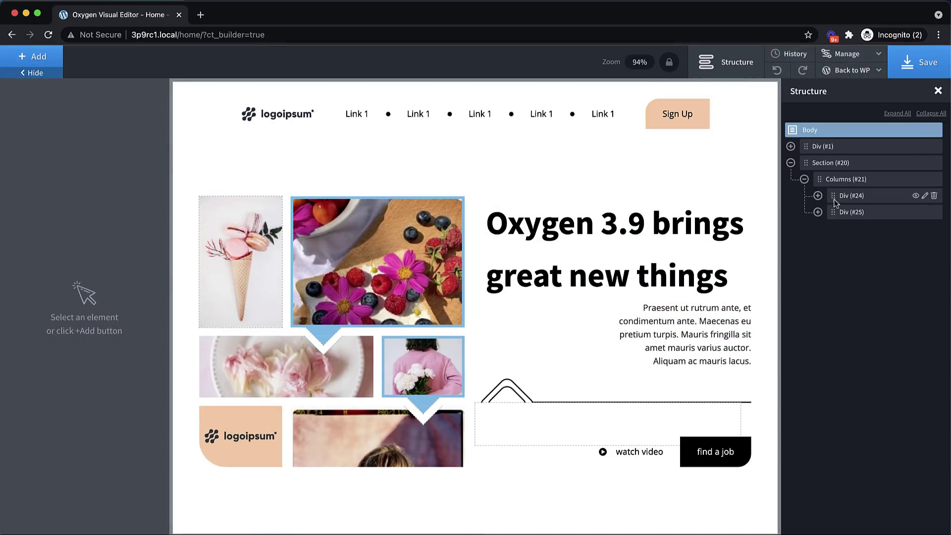
click(818, 195)
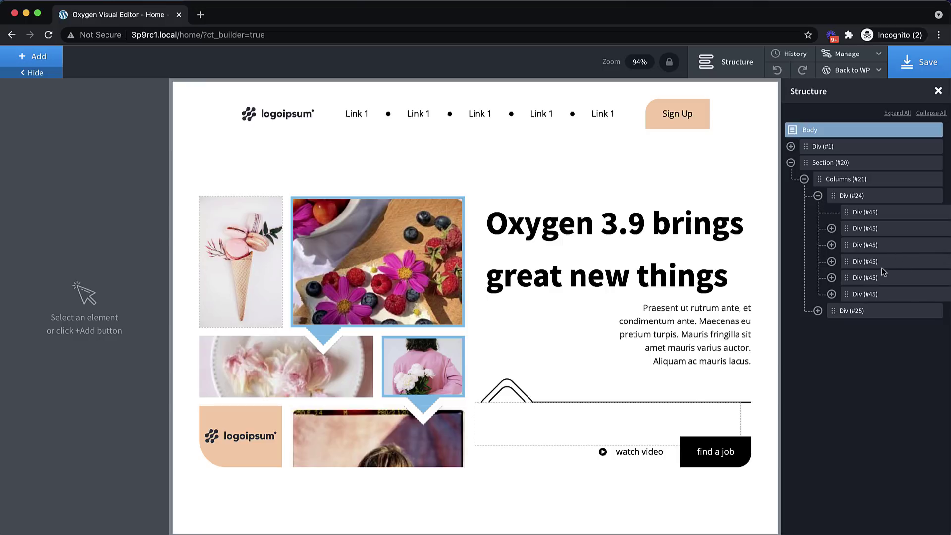
click(817, 196)
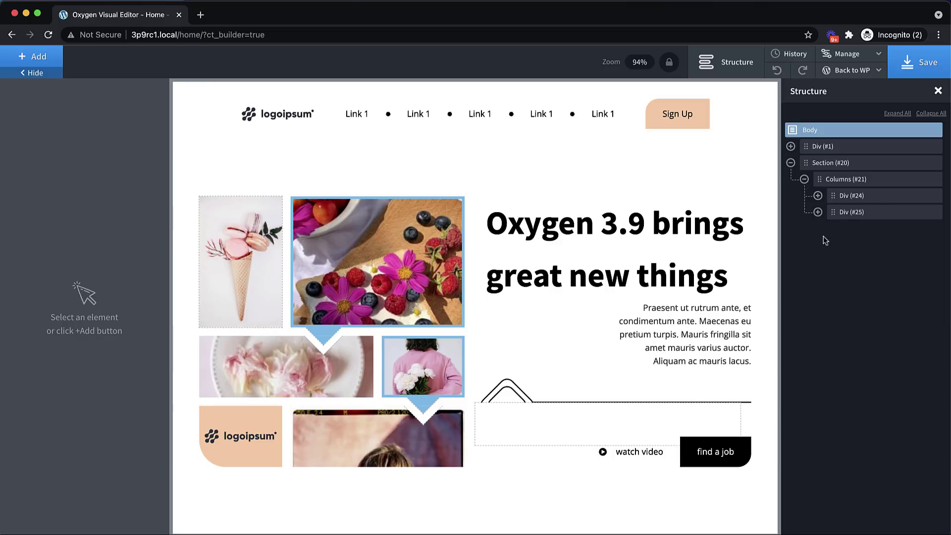
click(818, 212)
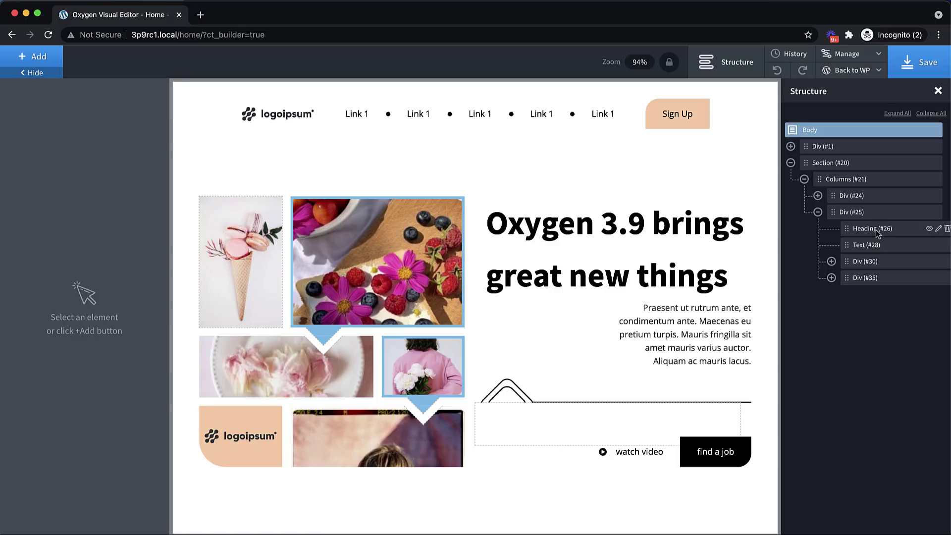
Drag the Oxygen 3.9 heading to the column's bottom and the paragraph just above it
mouse_move(876, 230)
mouse_down()
mouse_move(878, 271)
mouse_move(849, 266)
mouse_move(857, 228)
mouse_up()
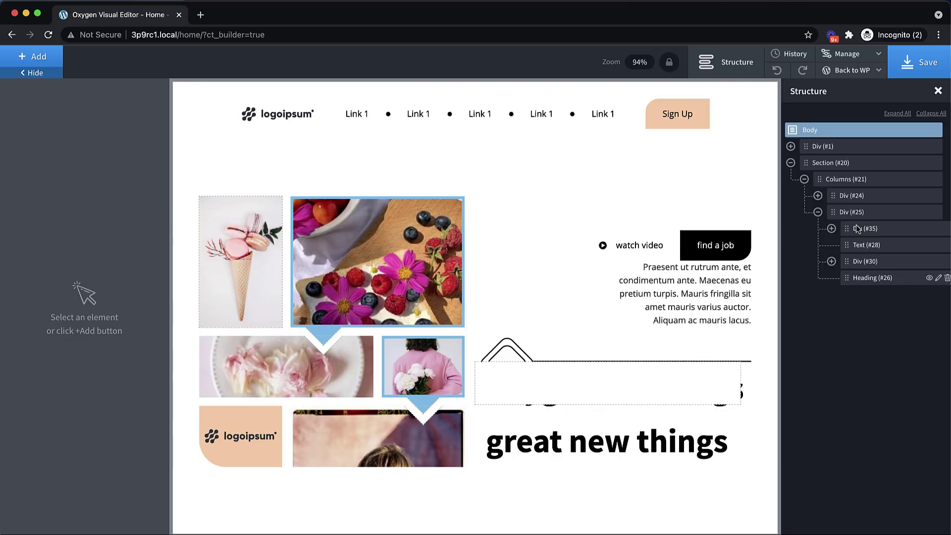
mouse_move(864, 228)
click(856, 227)
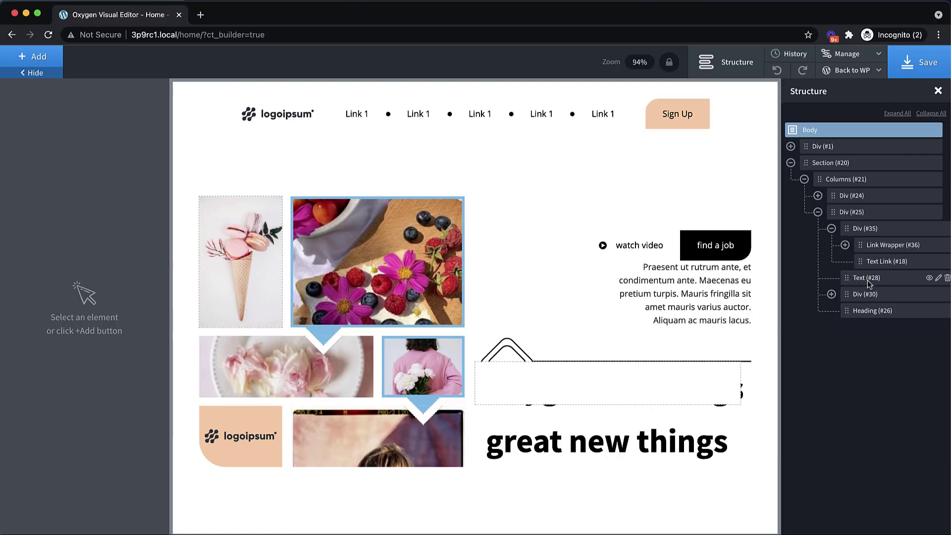
mouse_move(868, 281)
mouse_down()
mouse_move(882, 253)
mouse_move(882, 275)
mouse_up()
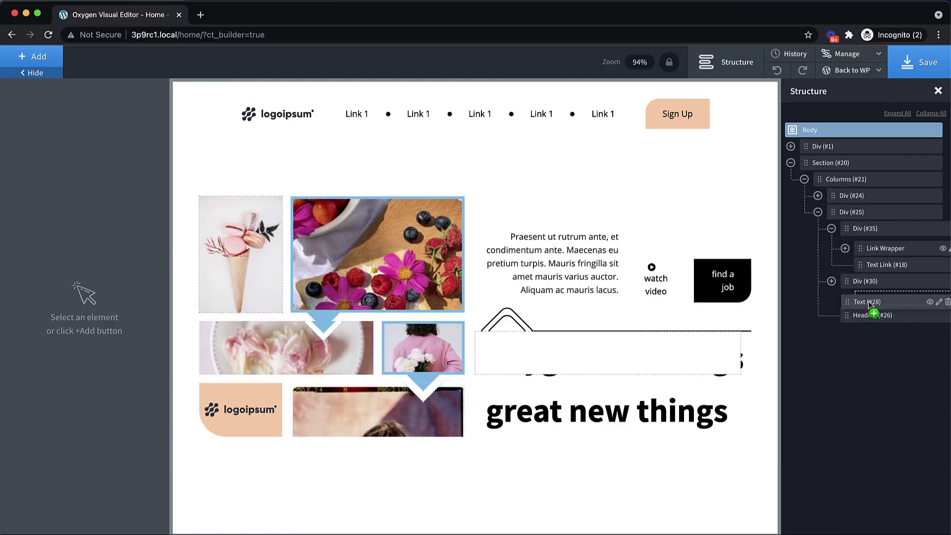
drag(882, 276, 854, 301)
Revert the page to its Initial State from History and close the panel
click(789, 54)
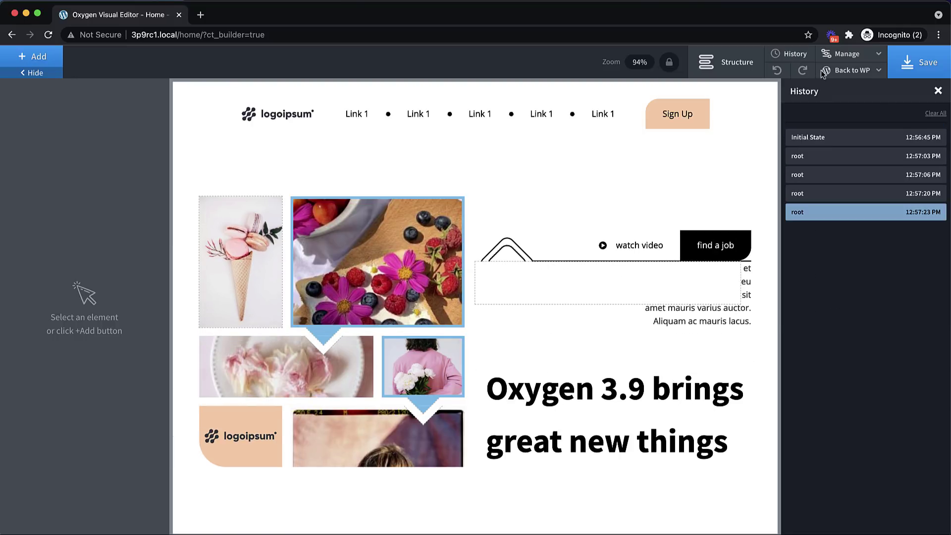
click(845, 140)
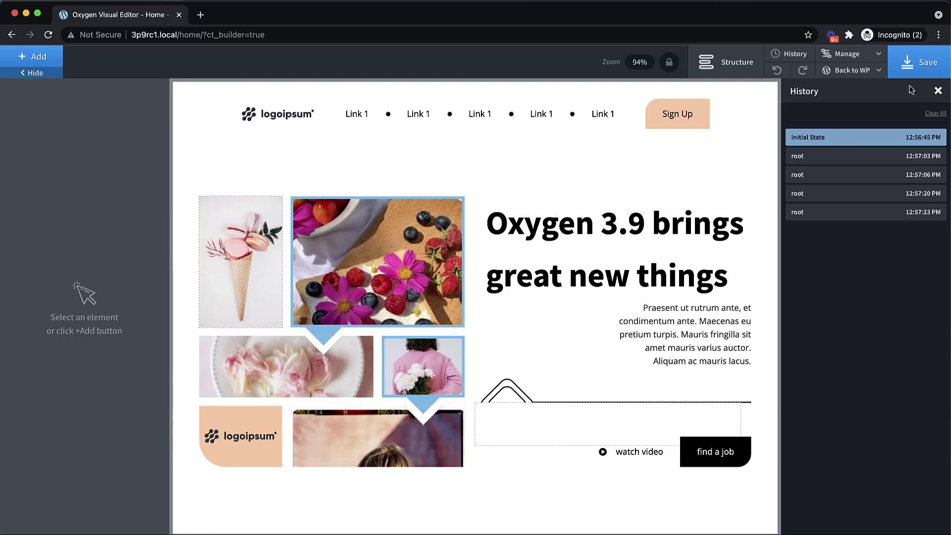
click(937, 90)
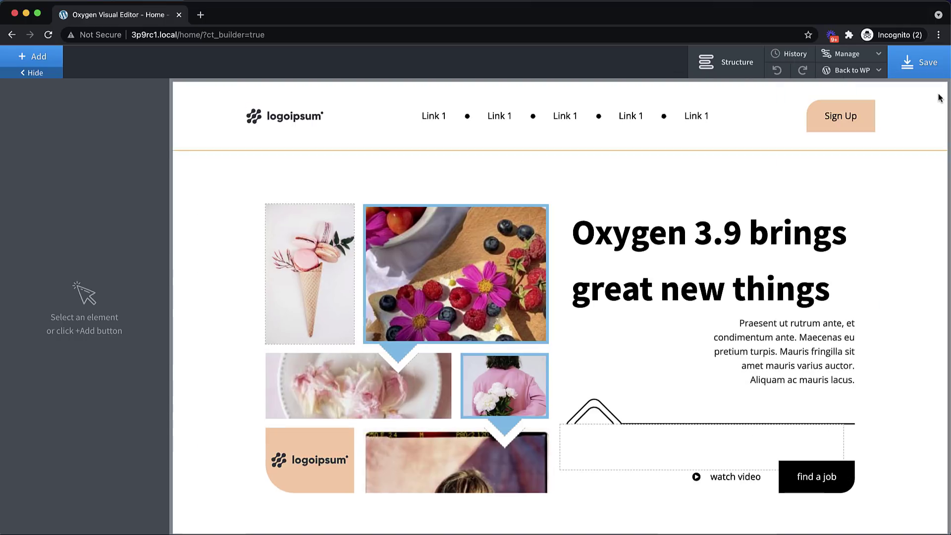